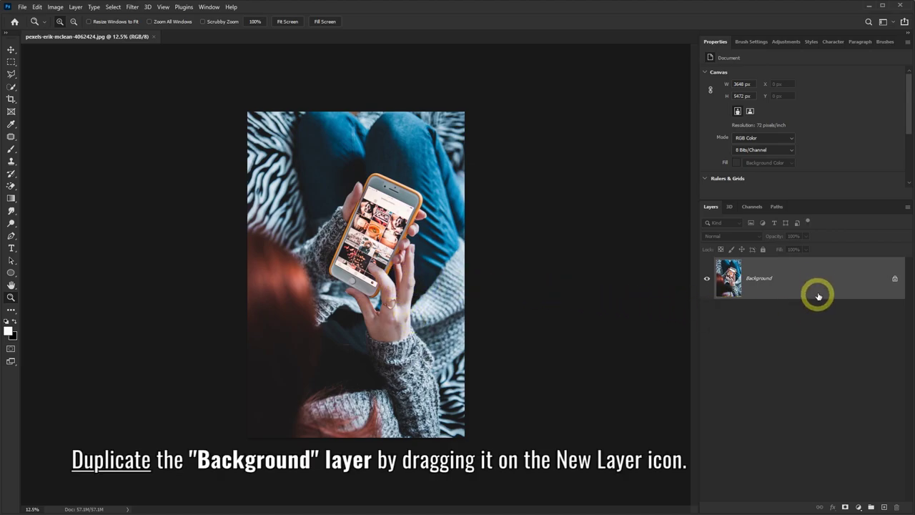
- Duplicate the Background layer to create a Background copy layer
left_click_drag(814, 276, 885, 508)
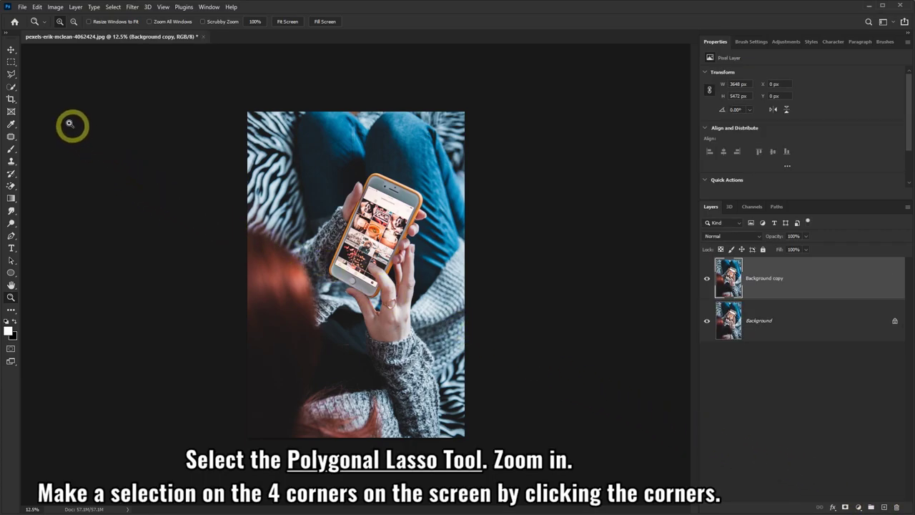
- Outline the phone screen's four corners with the Polygonal Lasso Tool
left_click(10, 77)
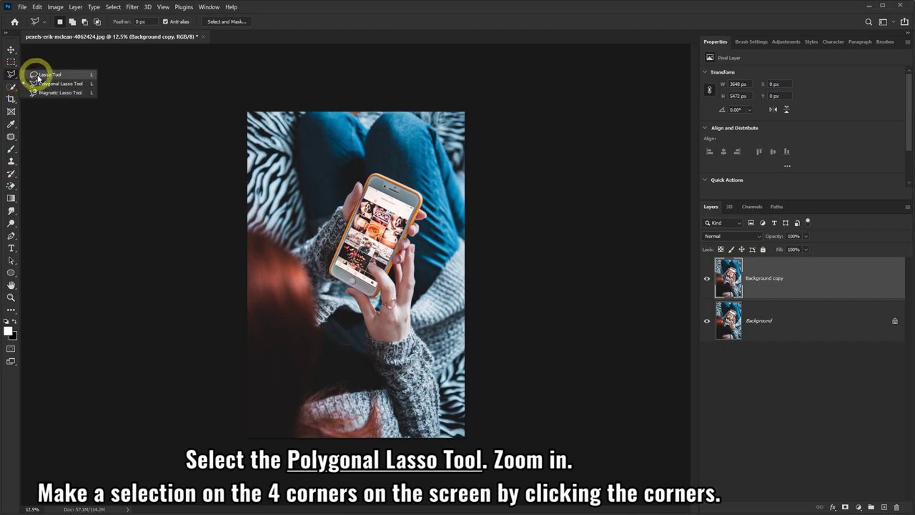
left_click(58, 84)
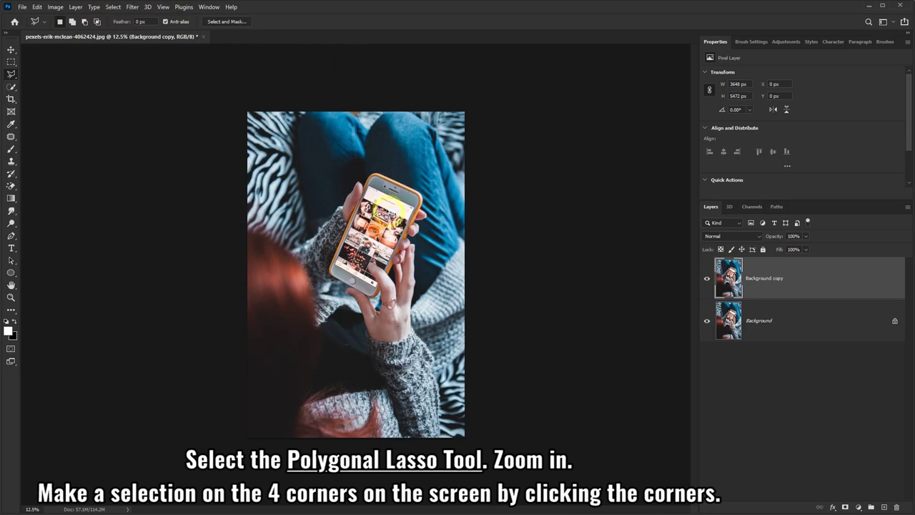
scroll(387, 212, "up", 2)
scroll(379, 221, "up", 1)
scroll(368, 243, "up", 2)
scroll(359, 259, "up", 2)
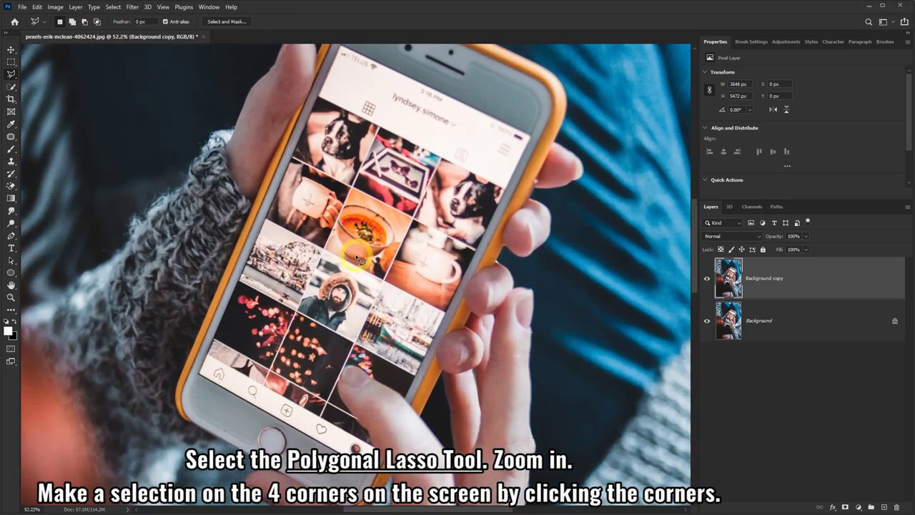
scroll(359, 259, "down", 1)
scroll(359, 259, "down", 1)
scroll(360, 259, "down", 1)
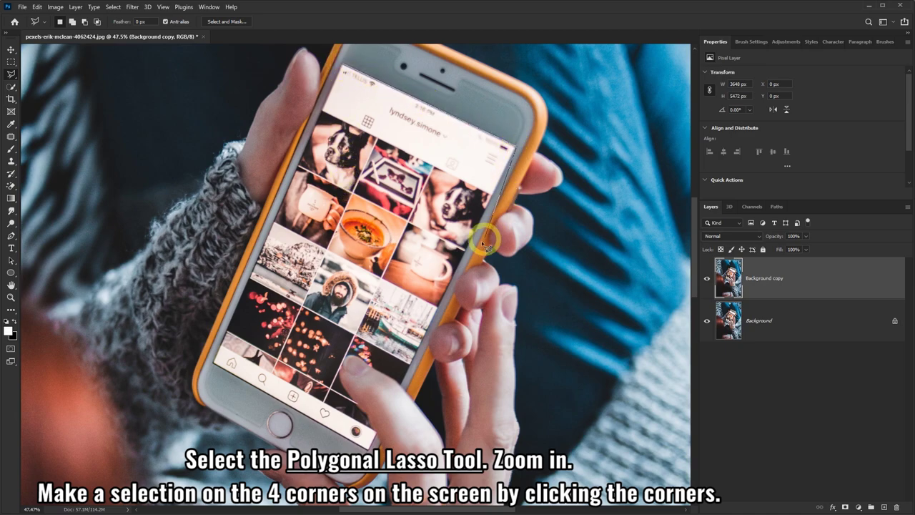
left_click(364, 440)
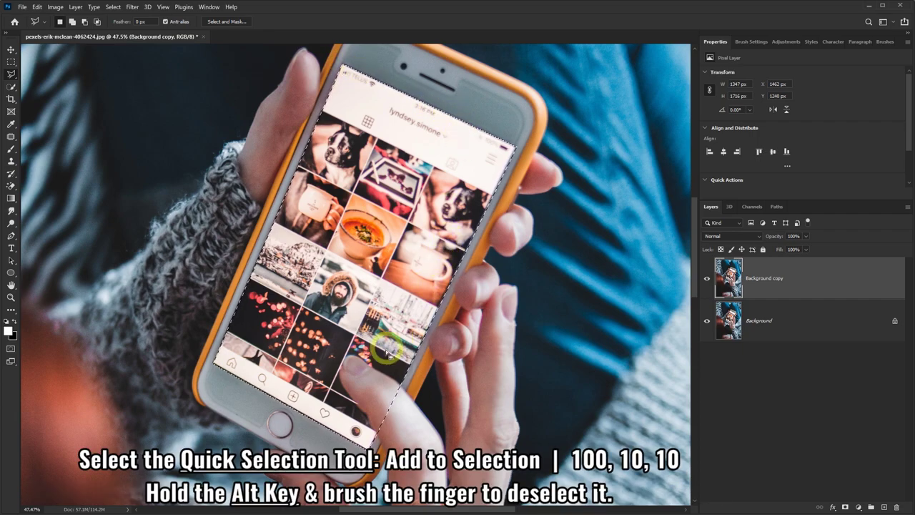
- Switch to the Quick Selection Tool with a 100 px, 10% hardness brush
left_click_drag(387, 350, 365, 434)
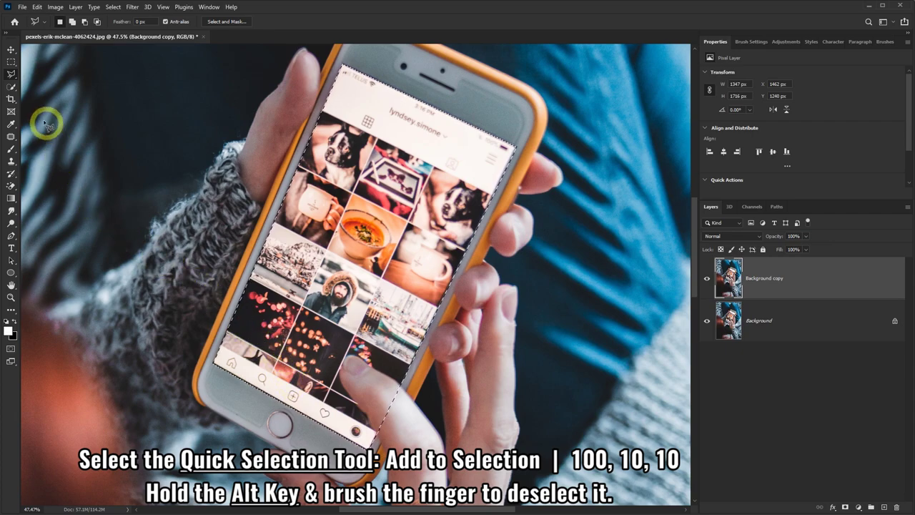
left_click(12, 88)
left_click_drag(11, 91, 41, 98)
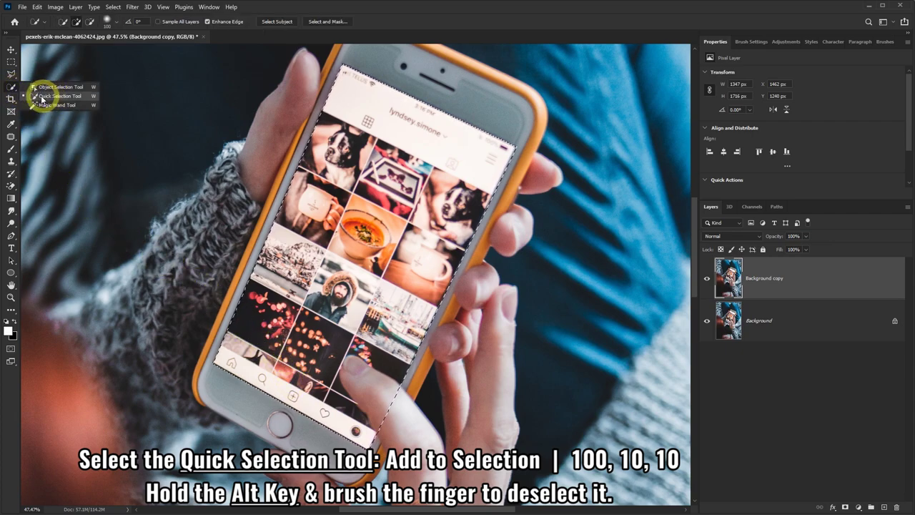
left_click(63, 98)
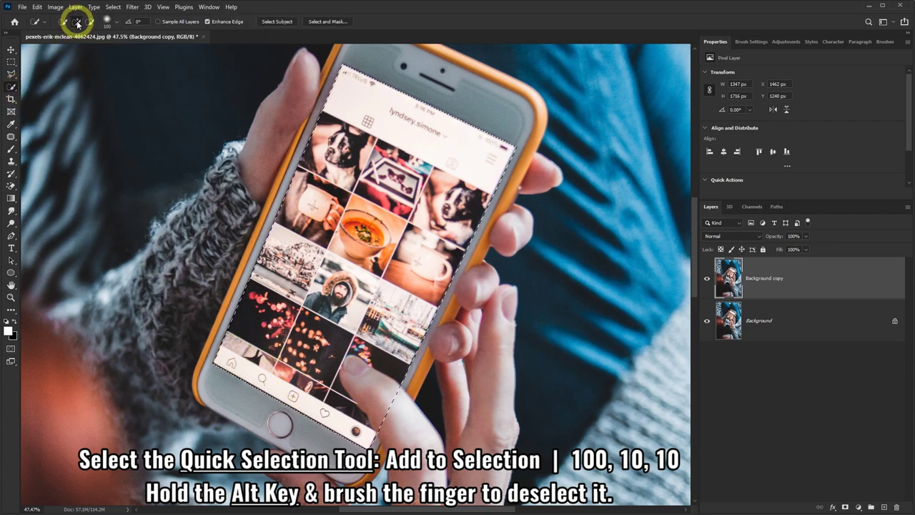
left_click(117, 21)
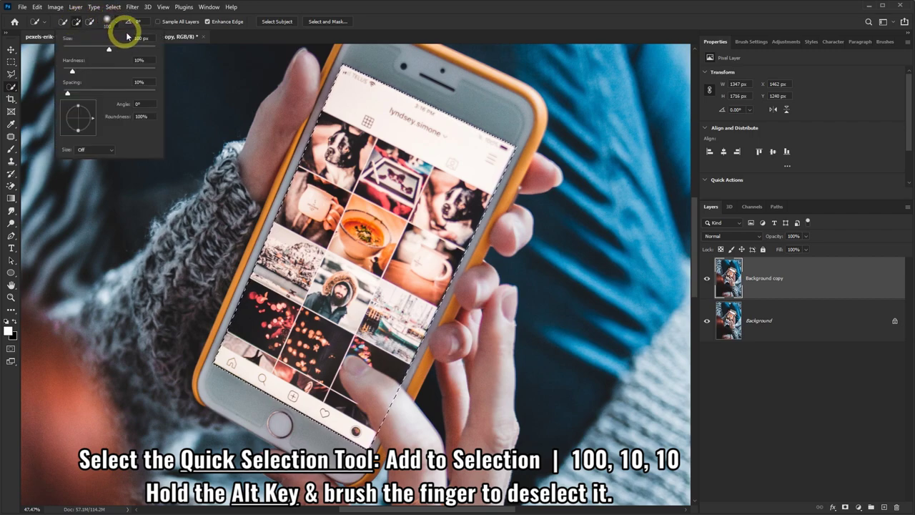
left_click(259, 11)
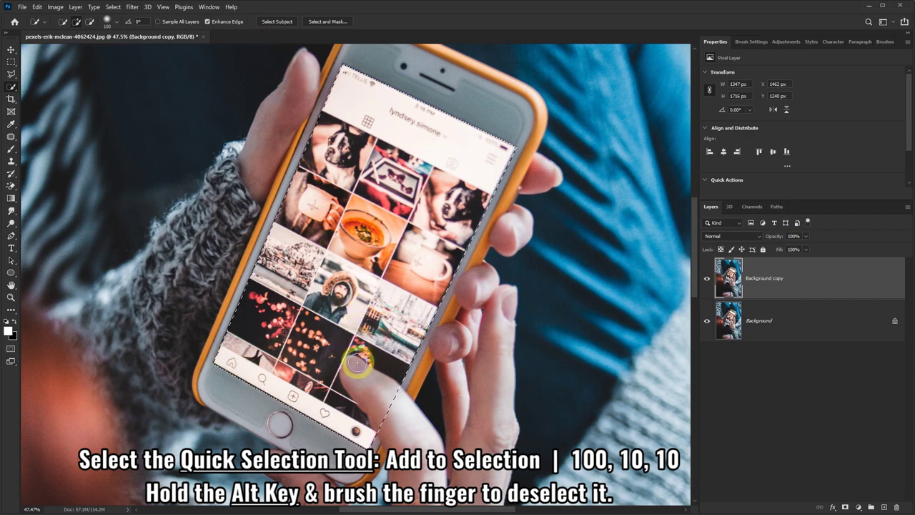
- Subtract the overlapping fingertip from the screen selection by brushing with Alt held
key("alt")
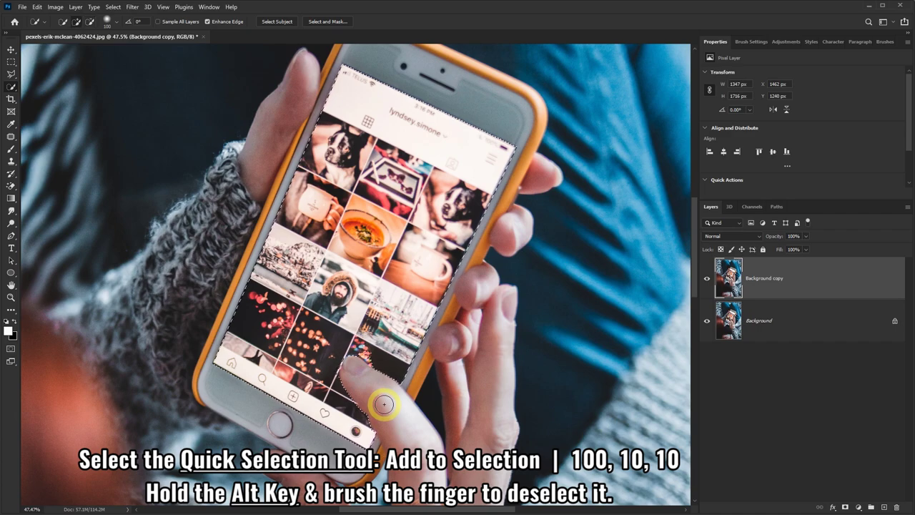
mouse_move(379, 441)
left_mouse_down()
mouse_move(351, 374)
mouse_move(366, 350)
left_mouse_up()
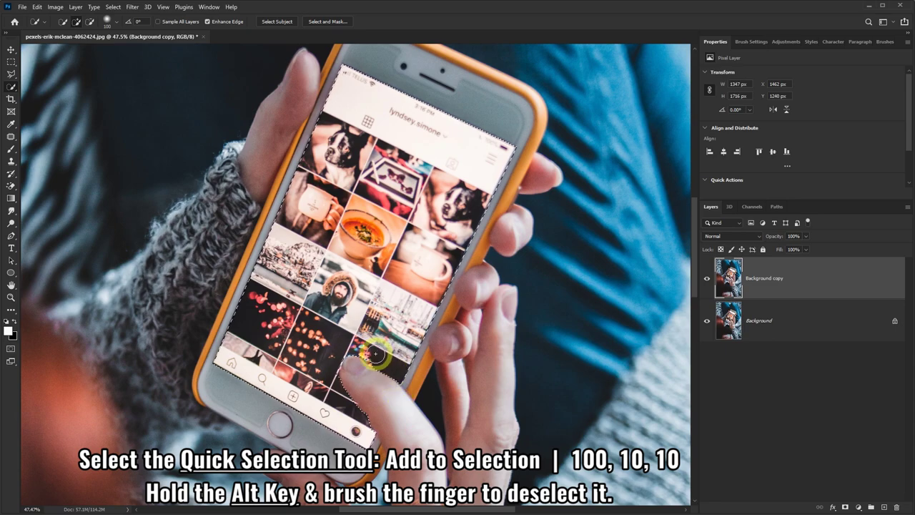
left_click_drag(348, 368, 355, 422)
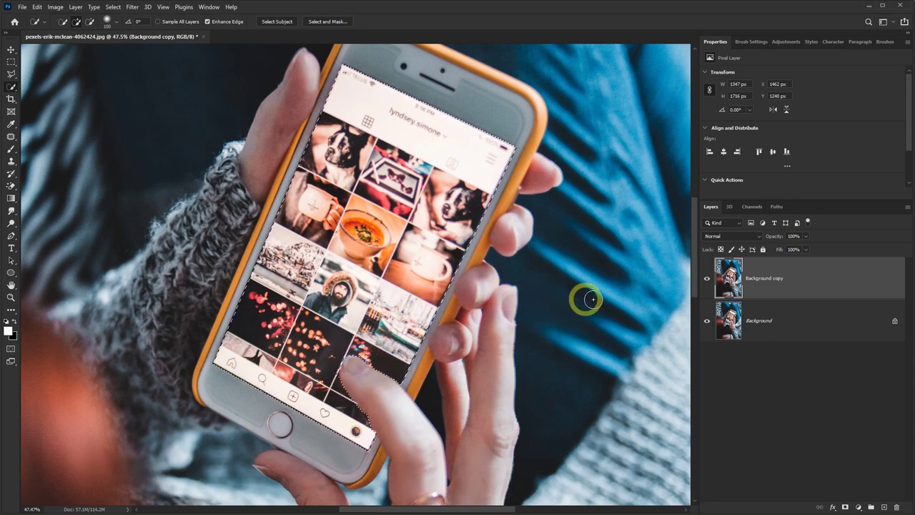
- Mask Background copy to the screen selection and place the bearded man's photo above it
left_click(846, 507)
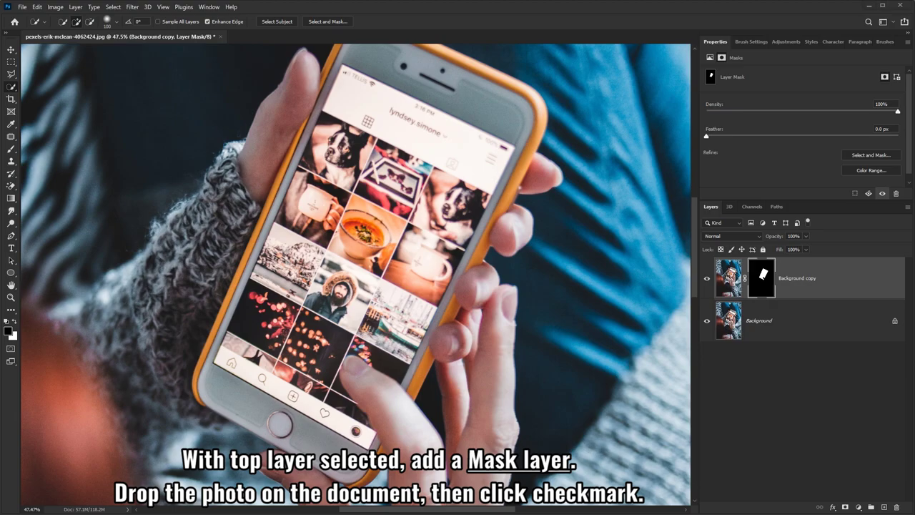
mouse_move(229, 163)
left_mouse_down()
mouse_move(266, 148)
mouse_move(340, 295)
left_mouse_up()
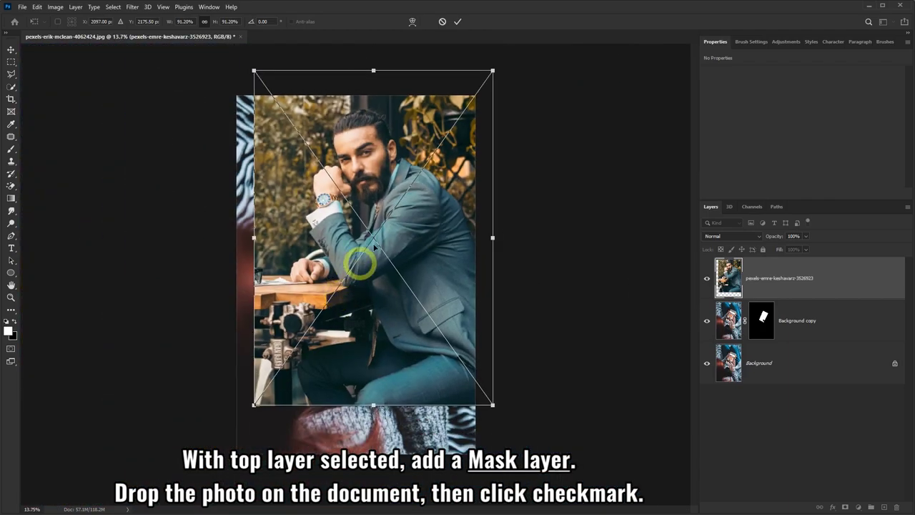
left_click(458, 22)
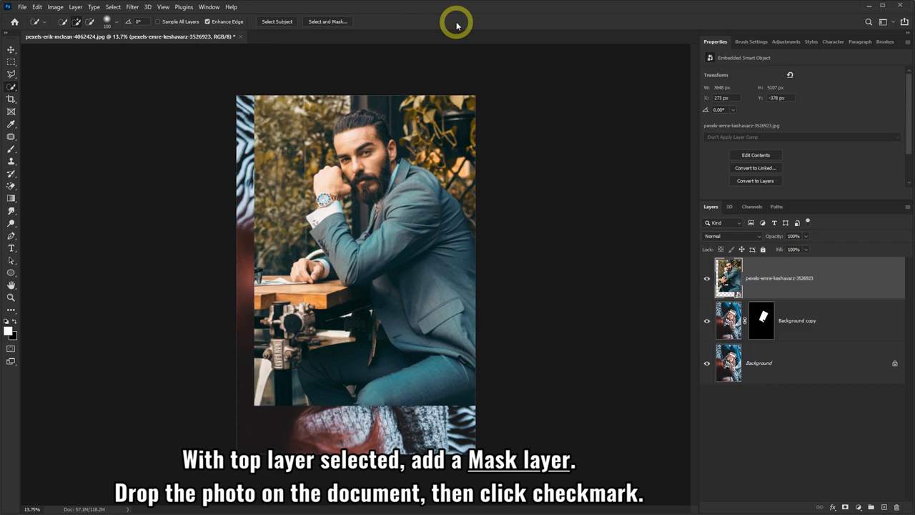
- Clip the man's photo layer to Background copy and enter Free Transform
right_click(833, 281)
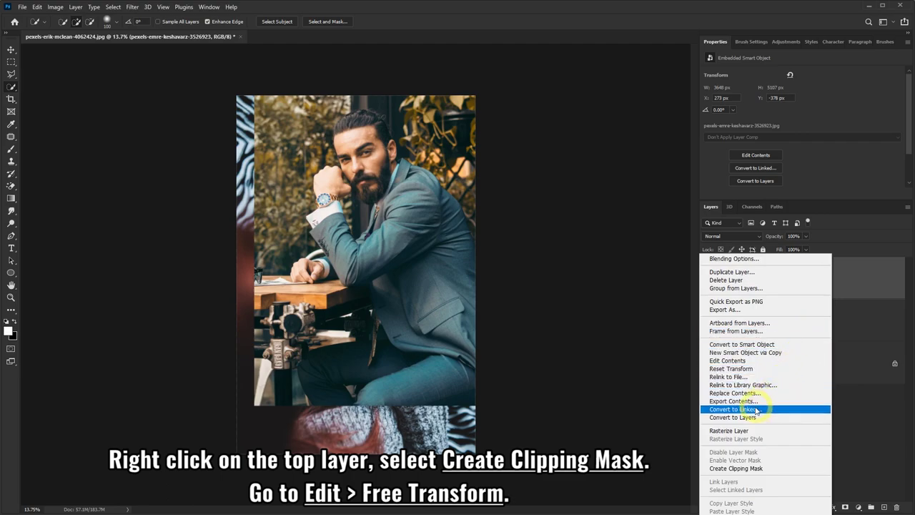
left_click(736, 469)
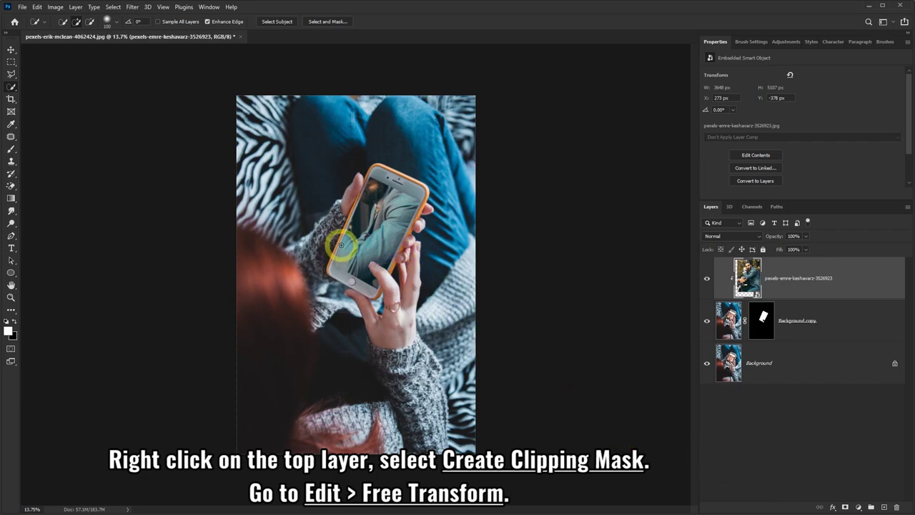
left_click(36, 8)
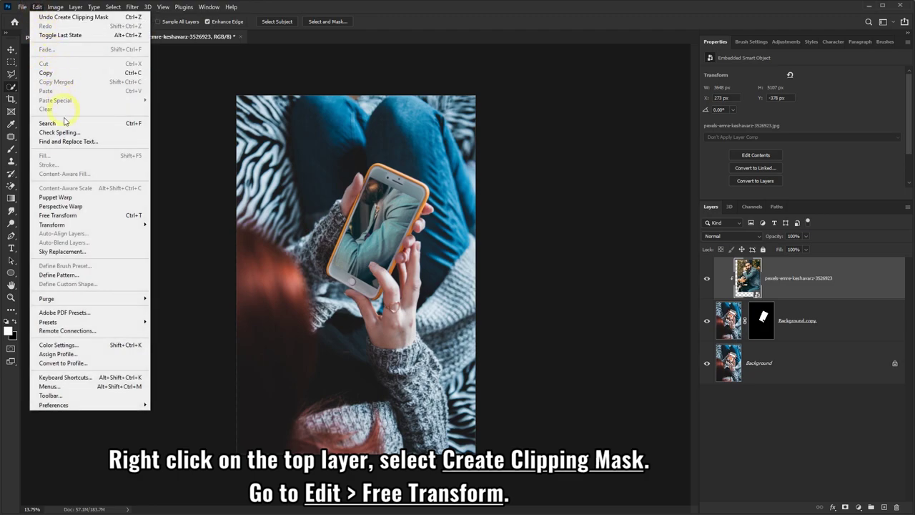
left_click(58, 216)
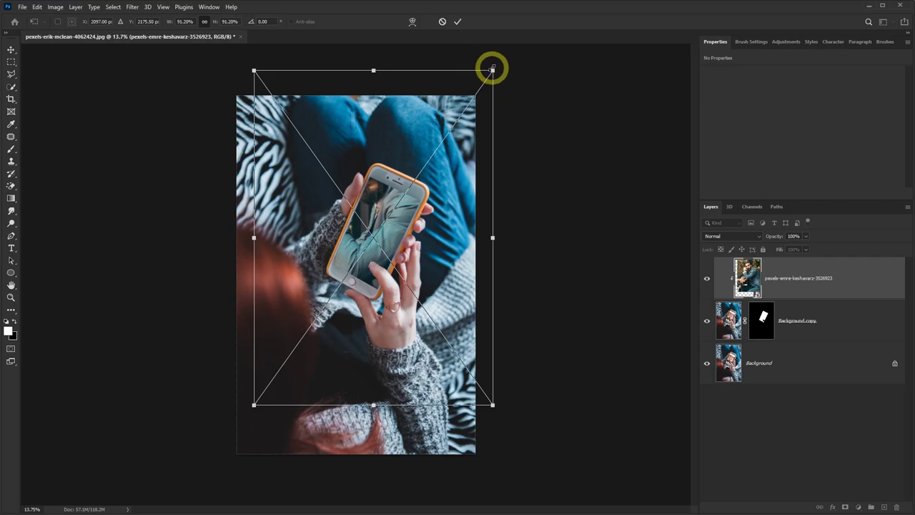
- Scale the man's photo down and position it over the phone screen
mouse_move(492, 70)
left_mouse_down()
mouse_move(374, 237)
mouse_move(422, 257)
left_mouse_up()
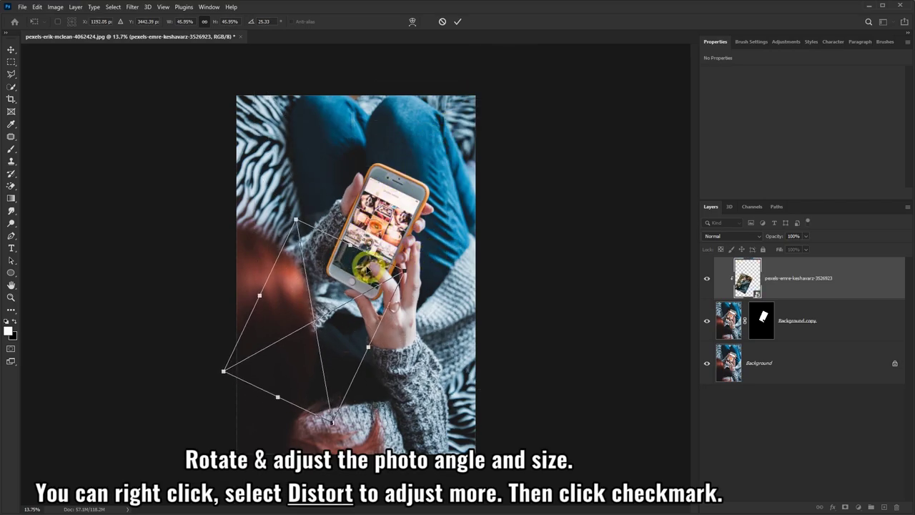
left_click_drag(366, 268, 408, 199)
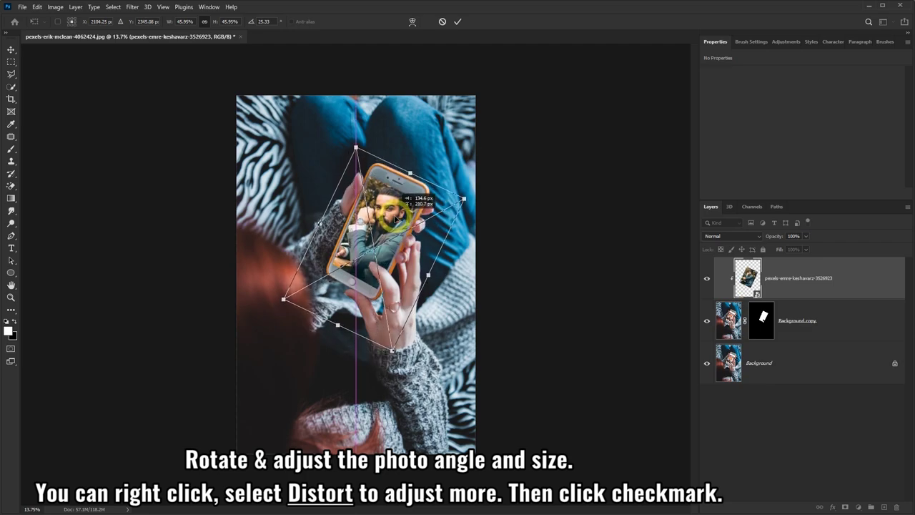
scroll(395, 218, "up", 5)
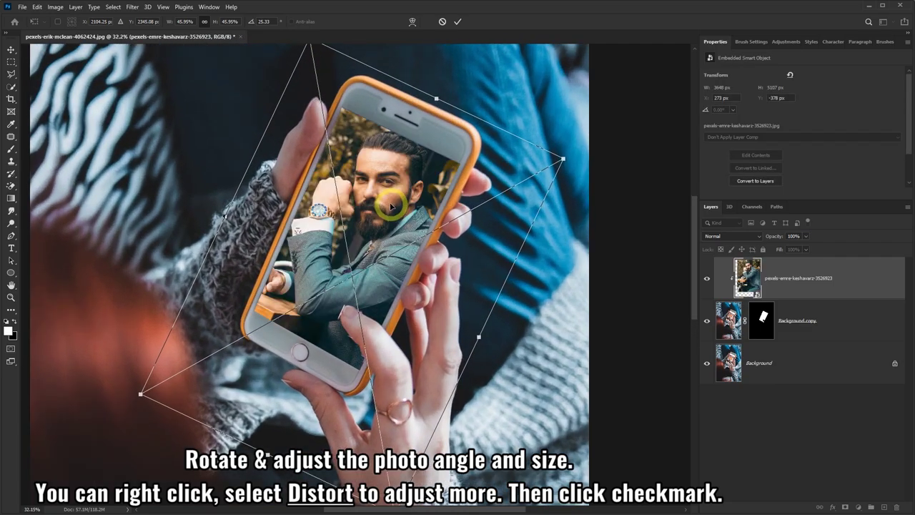
left_click_drag(391, 207, 380, 203)
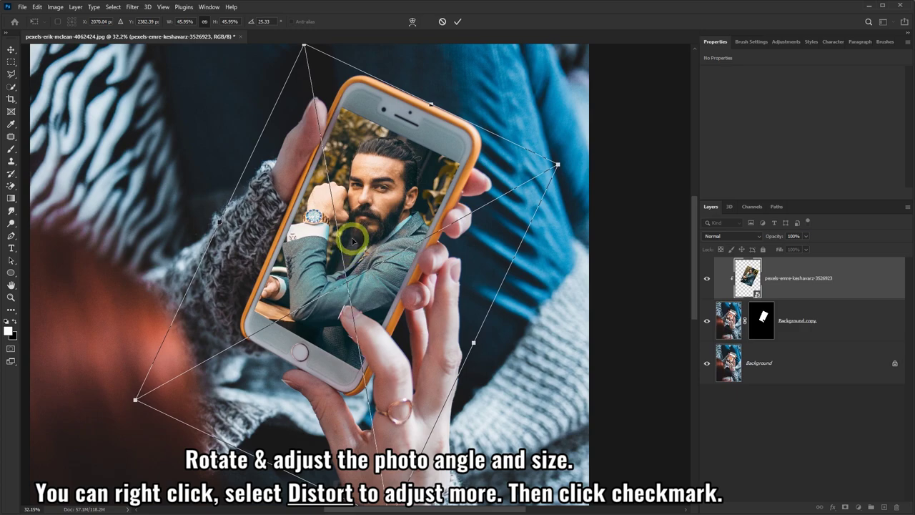
- Distort the photo's corners to match the tilted screen's perspective and commit the transform
right_click(429, 174)
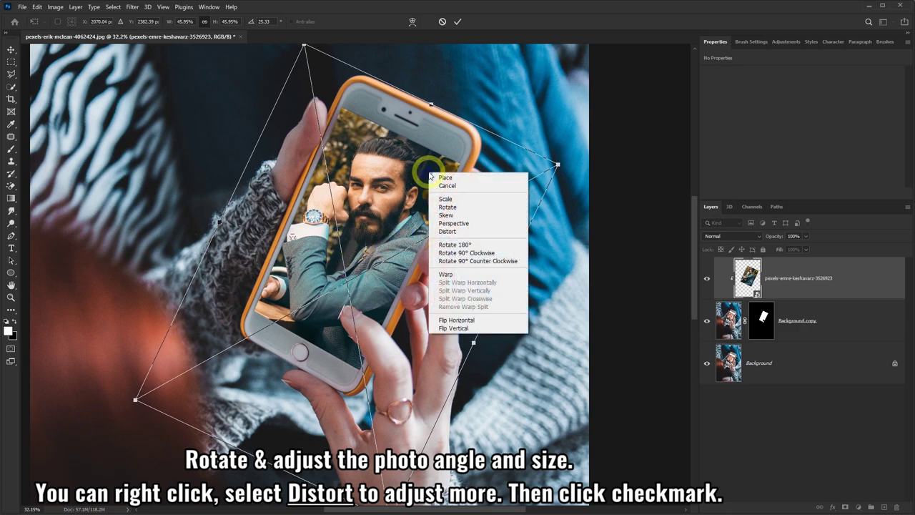
left_click(448, 233)
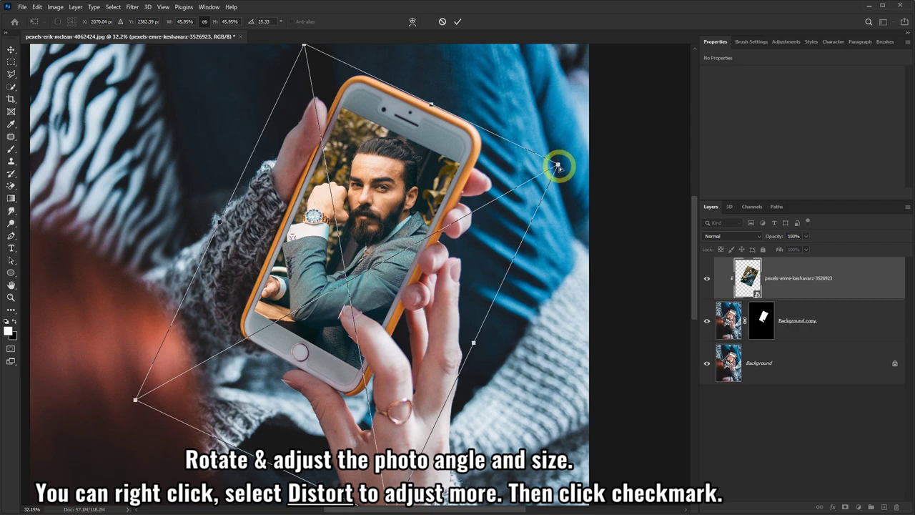
left_click_drag(558, 165, 563, 165)
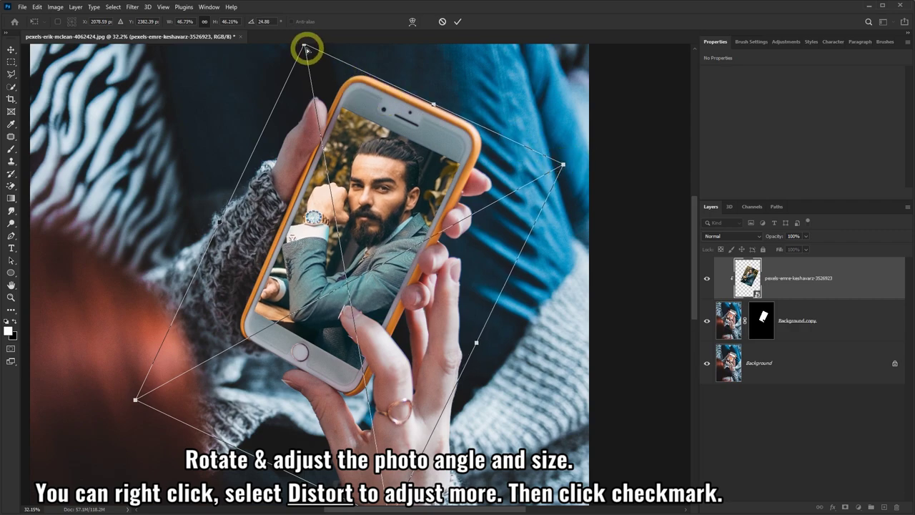
left_click_drag(303, 47, 291, 48)
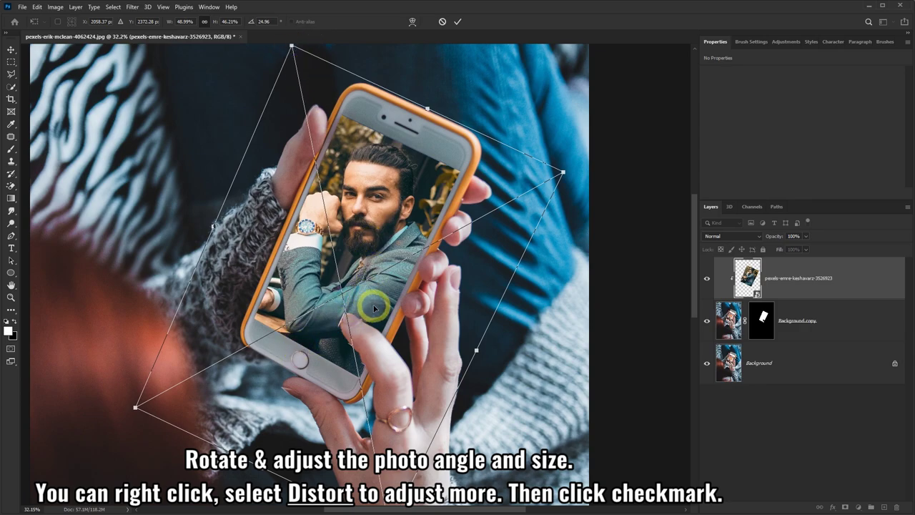
left_click_drag(374, 305, 377, 307)
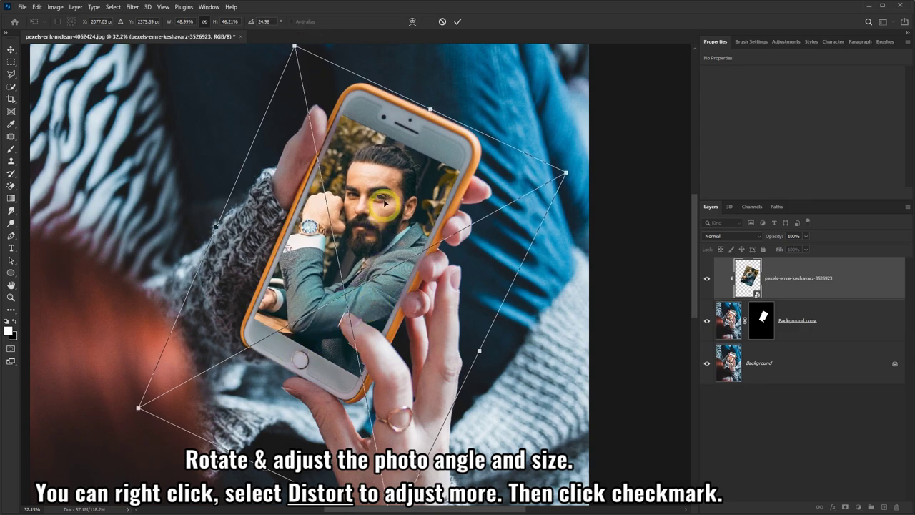
left_click(458, 22)
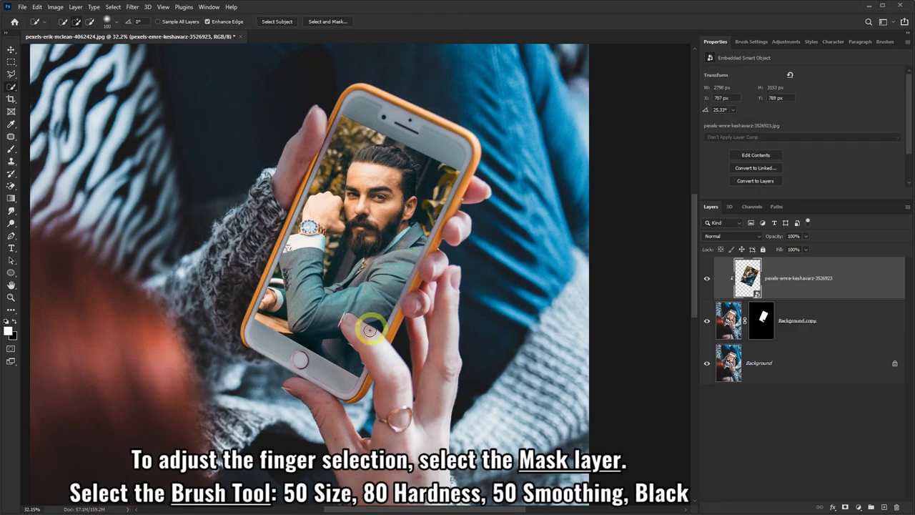
- Target the Background copy mask and set the Brush Tool to 50 px, 80% hardness
scroll(354, 335, "up", 2)
scroll(350, 340, "up", 2)
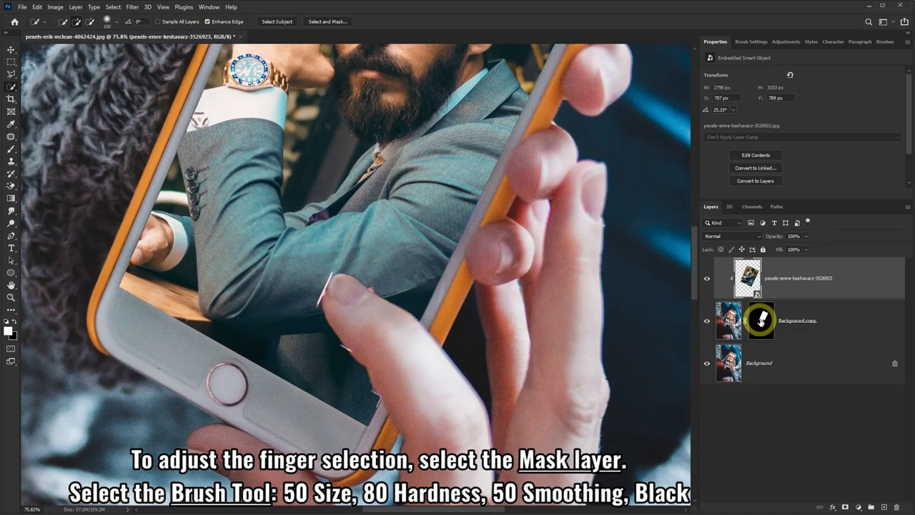
left_click(763, 321)
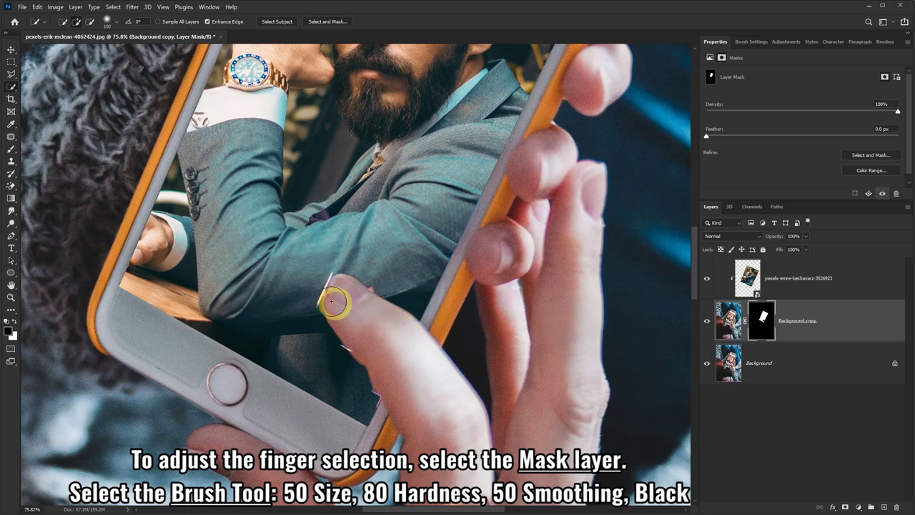
left_click(10, 149)
left_click_drag(11, 150, 31, 153)
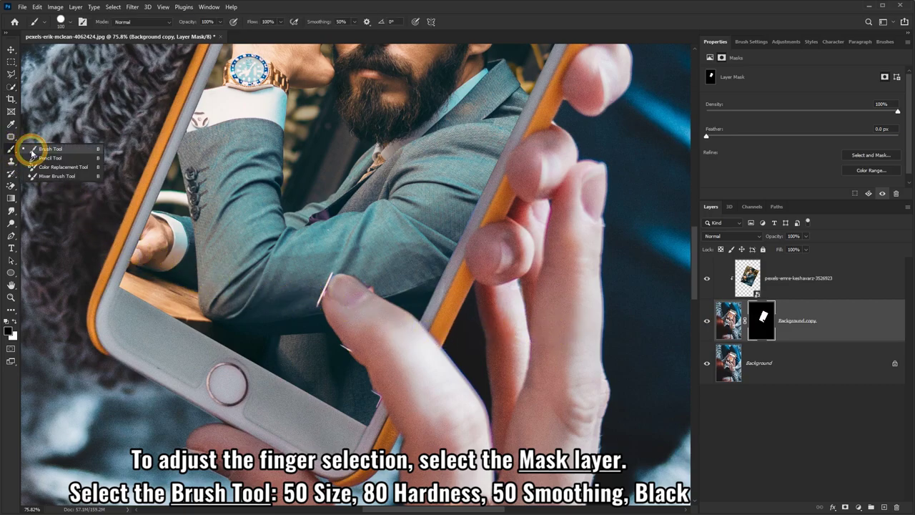
left_click(72, 23)
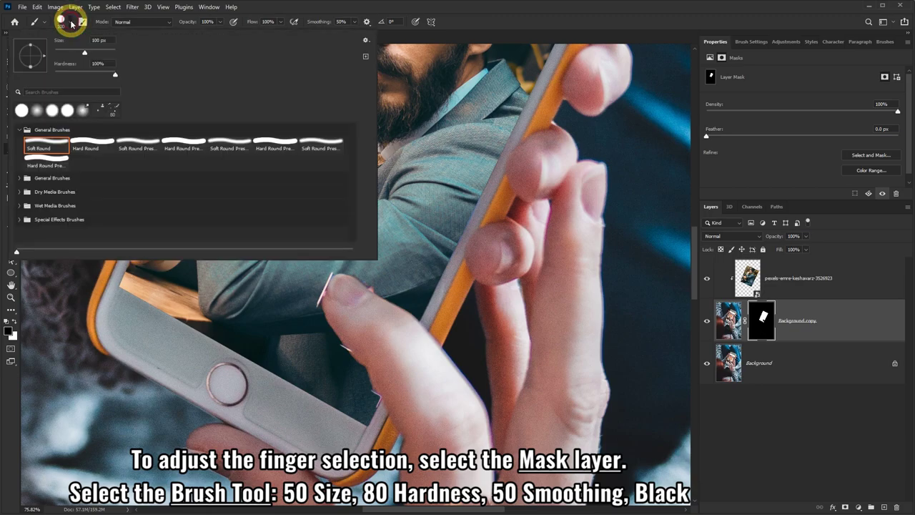
left_click(103, 40)
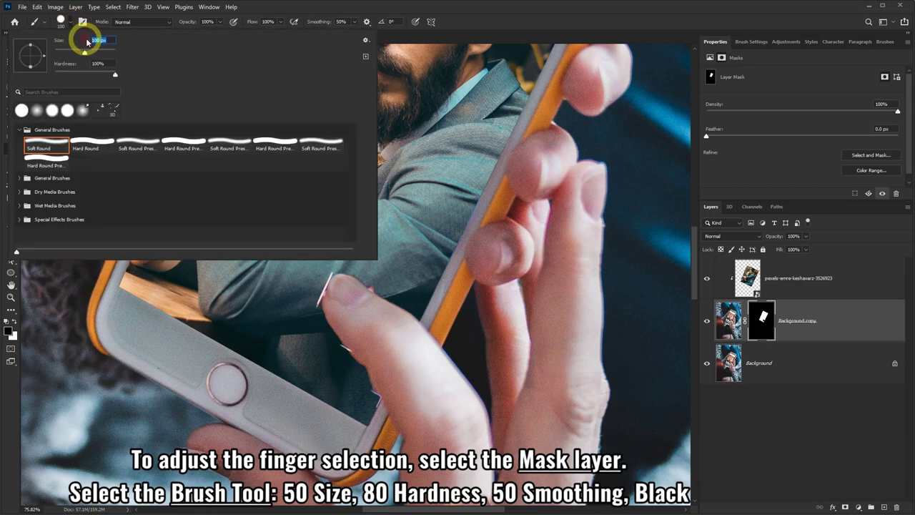
type("50")
left_click_drag(109, 64, 85, 64)
type("80")
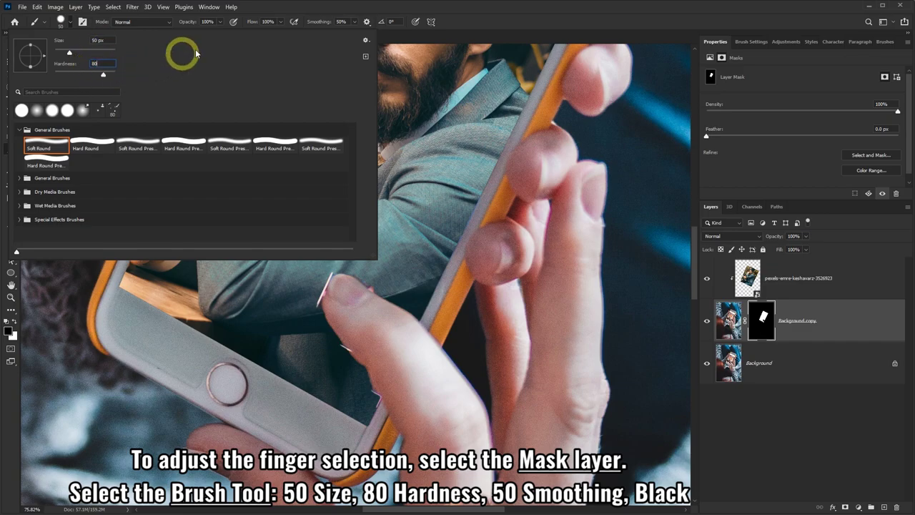
left_click(329, 22)
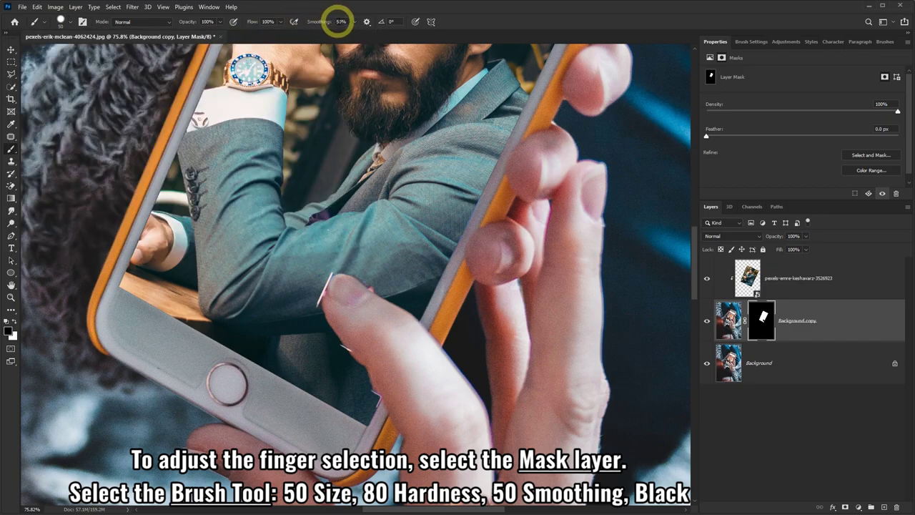
- Set the foreground to black and paint the mask along the thumb edge
left_click(7, 331)
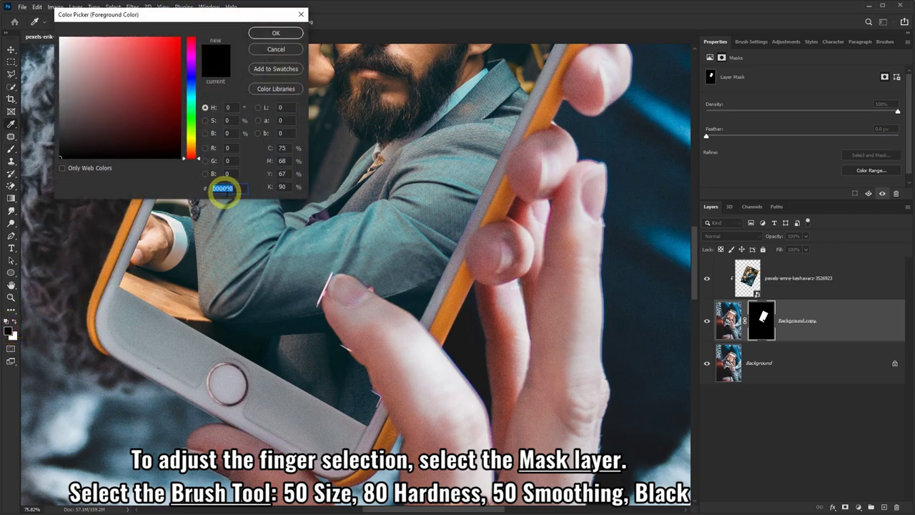
left_click(276, 33)
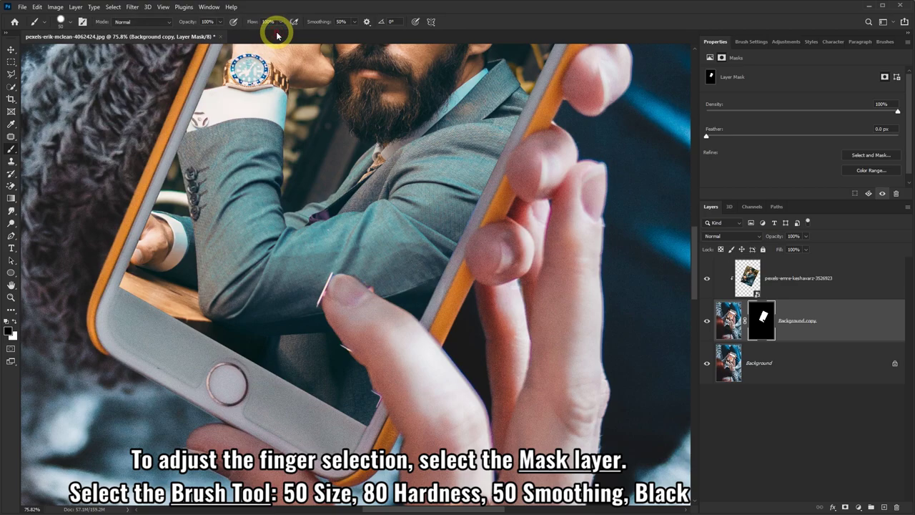
mouse_move(380, 273)
left_mouse_down()
mouse_move(358, 274)
mouse_move(348, 288)
mouse_move(341, 276)
mouse_move(327, 297)
mouse_move(337, 331)
mouse_move(323, 281)
mouse_move(353, 333)
left_mouse_up()
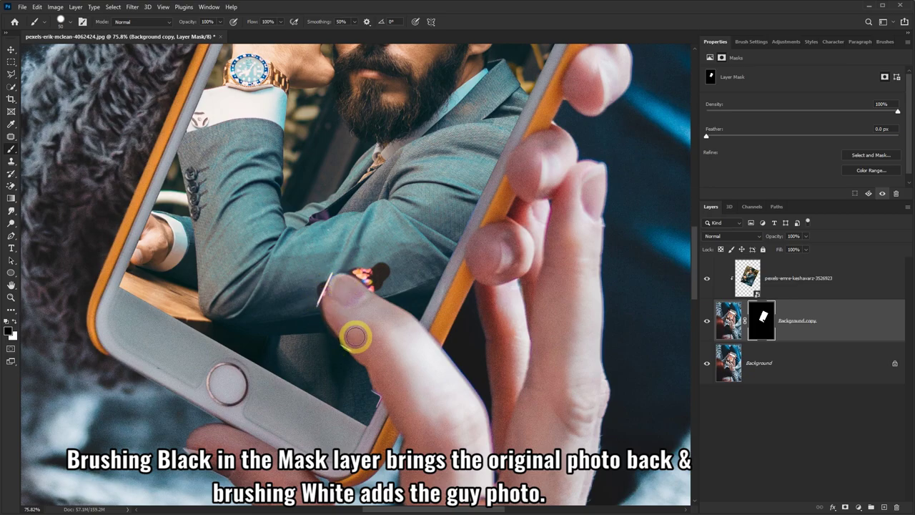
- Swap to white and paint the mask so the thumb overlaps the phone screen
left_click(13, 323)
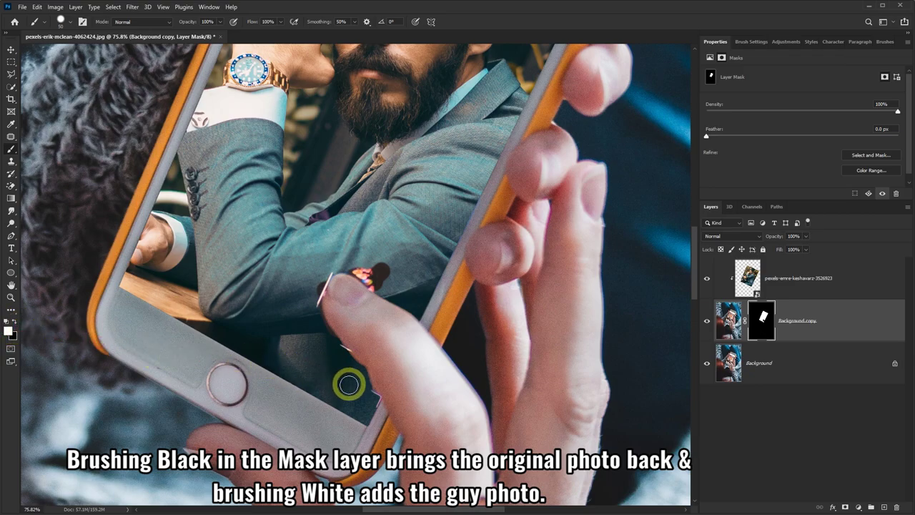
mouse_move(365, 396)
left_mouse_down()
mouse_move(316, 321)
mouse_move(317, 276)
mouse_move(333, 266)
mouse_move(382, 279)
mouse_move(392, 269)
mouse_move(379, 280)
mouse_move(374, 262)
mouse_move(385, 286)
mouse_move(364, 276)
mouse_move(310, 296)
mouse_move(323, 347)
left_mouse_up()
mouse_move(357, 408)
left_mouse_down()
mouse_move(401, 422)
mouse_move(429, 394)
mouse_move(398, 353)
mouse_move(421, 345)
left_mouse_up()
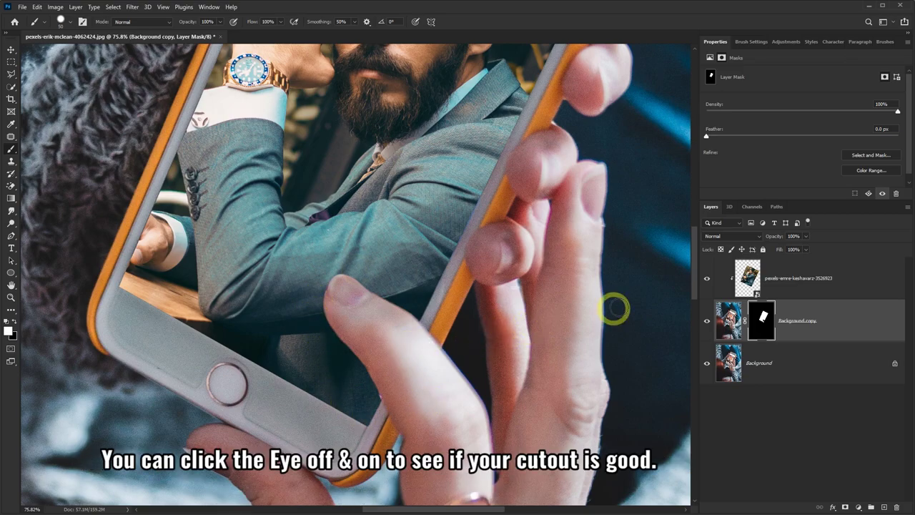
- Toggle the man's photo visibility to check the cutout, then zoom out to the full composite
left_click(707, 279)
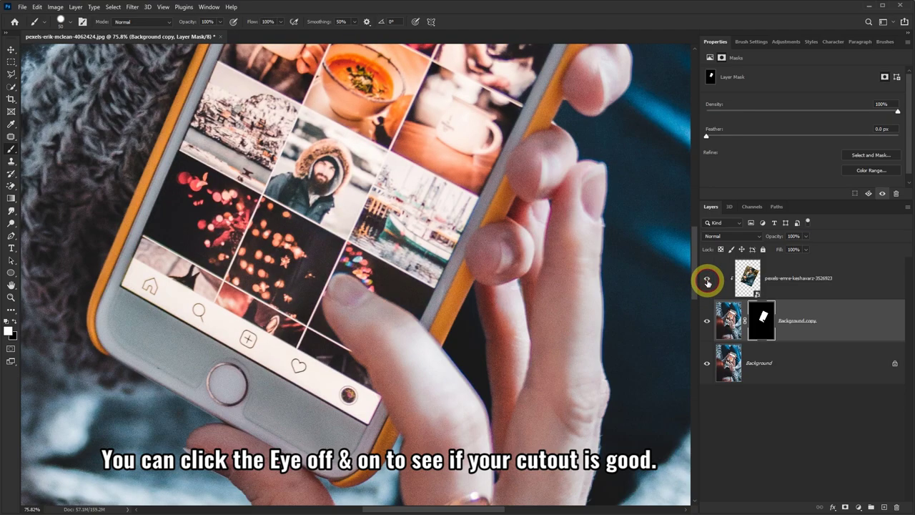
left_click(707, 281)
left_click(707, 281)
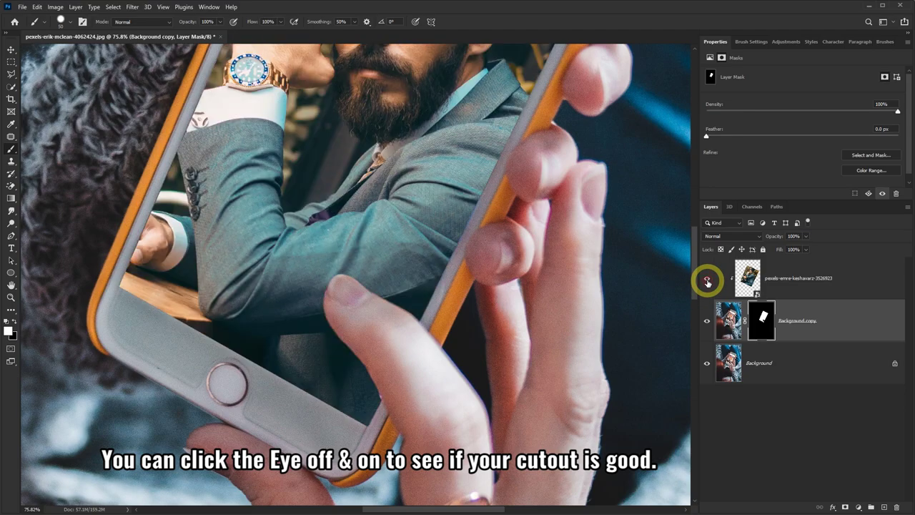
left_click(707, 280)
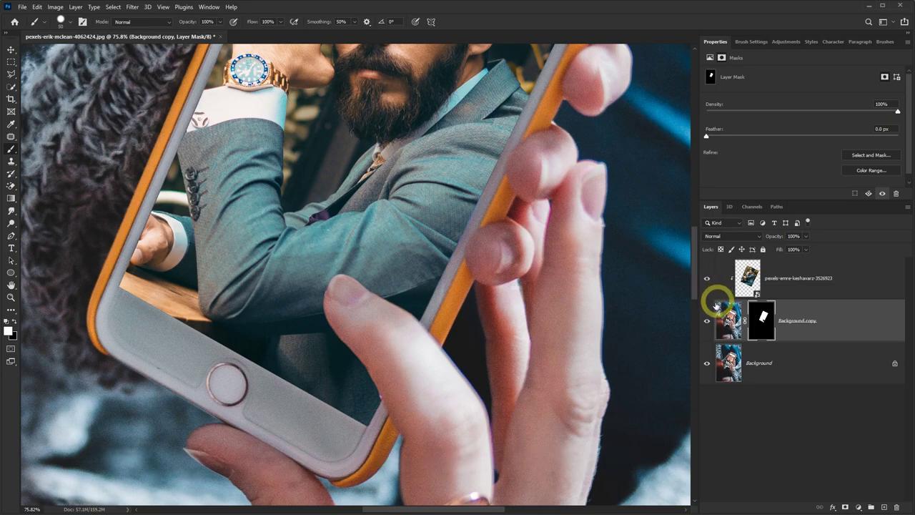
scroll(510, 297, "down", 3)
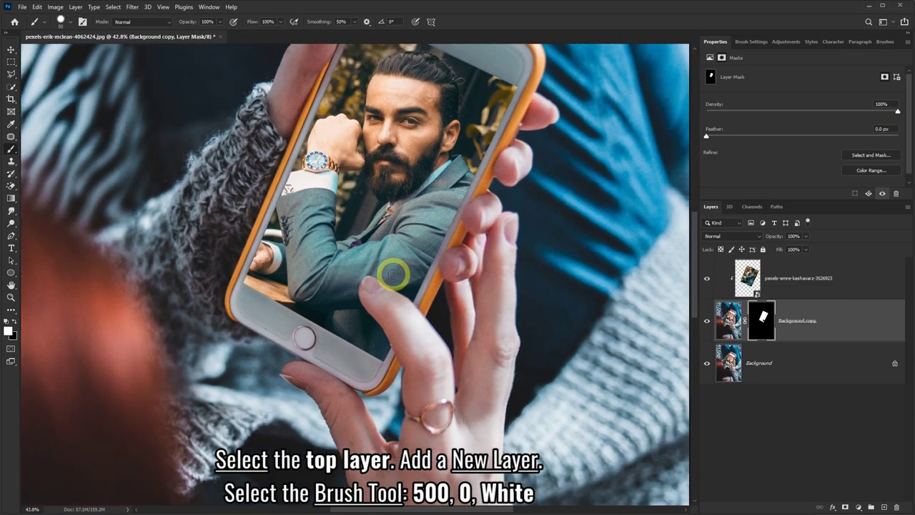
scroll(388, 272, "down", 3)
scroll(367, 265, "down", 2)
scroll(371, 274, "down", 2)
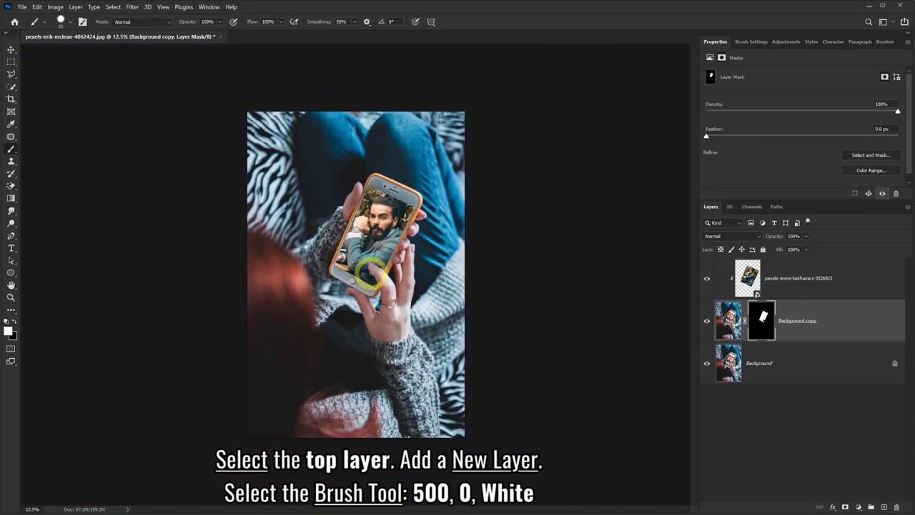
- Add an empty Layer 1 above the man's photo and pick the Brush Tool
left_click(858, 279)
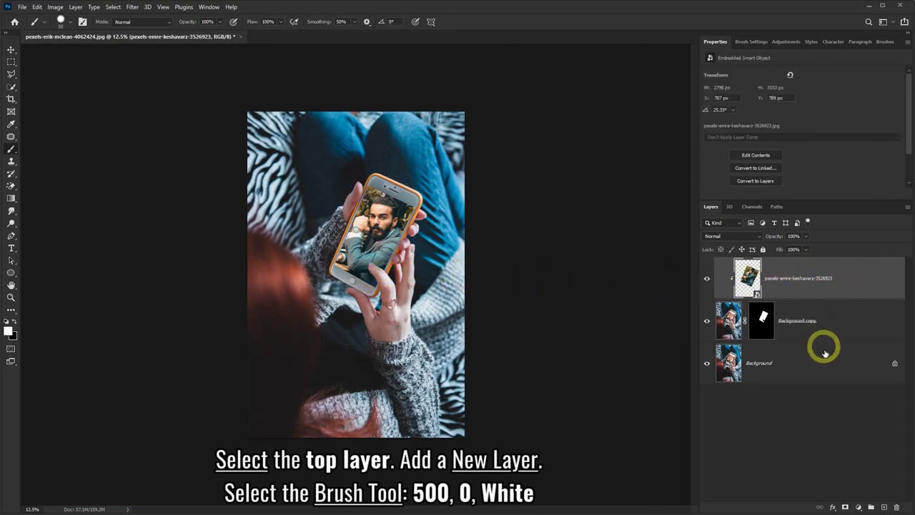
left_click(884, 508)
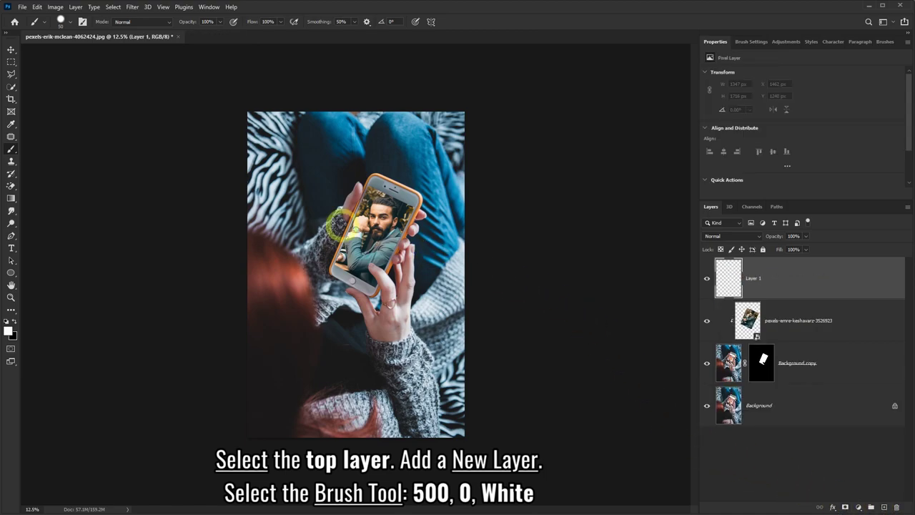
right_click(11, 149)
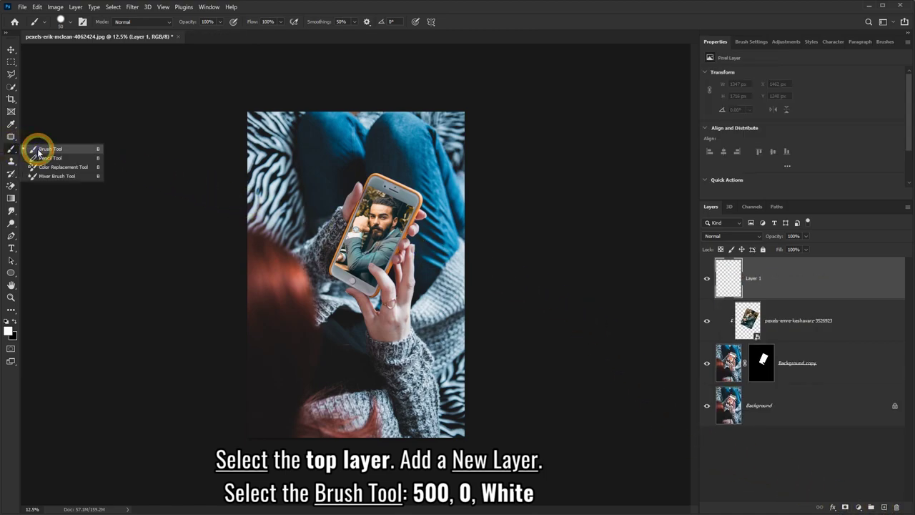
left_click(39, 150)
- Set the brush to 500 px, 0% hardness with white as the foreground colour
left_click(70, 26)
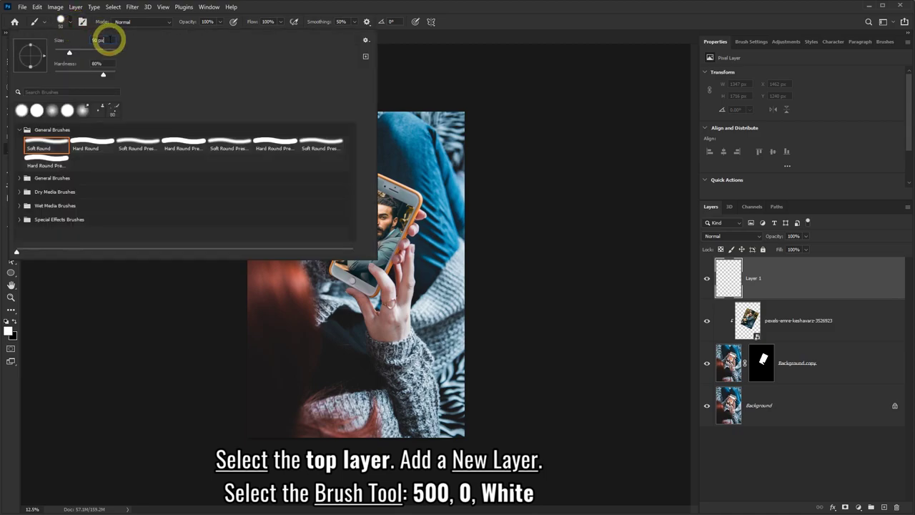
type("500")
left_click(105, 64)
type("0")
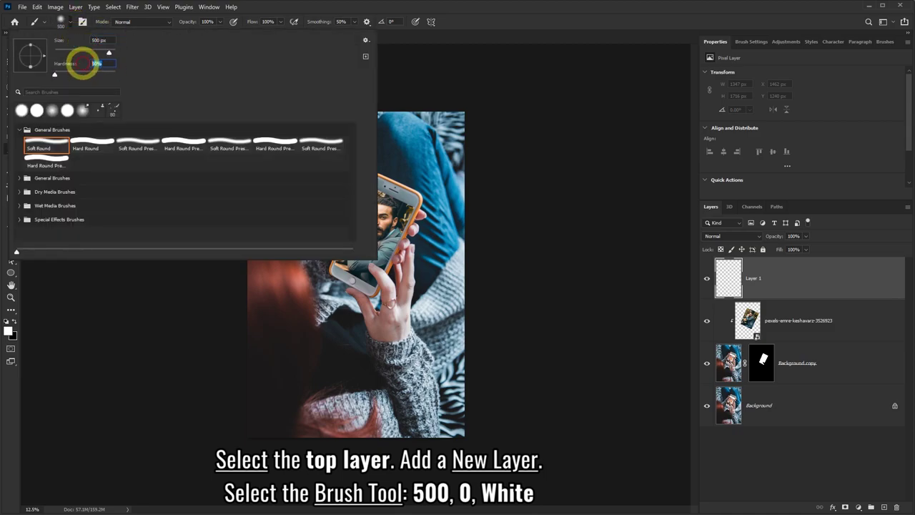
left_click(262, 7)
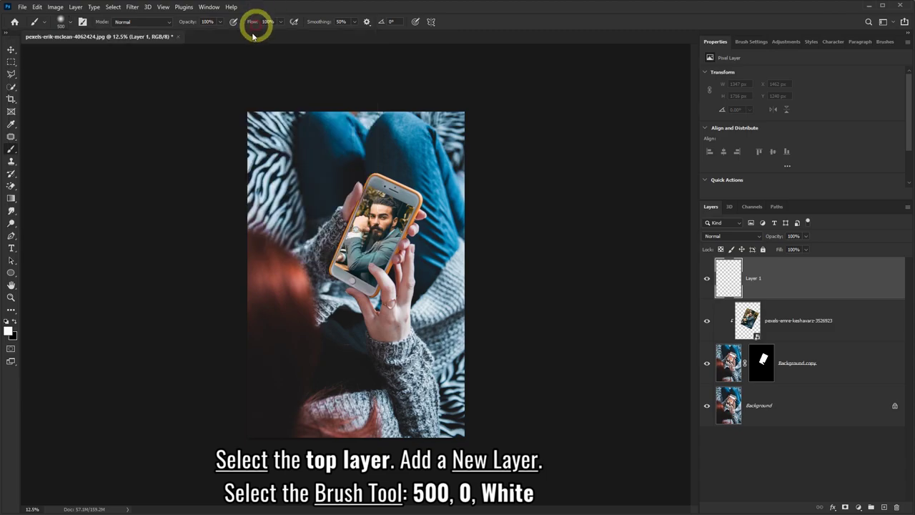
left_click(10, 331)
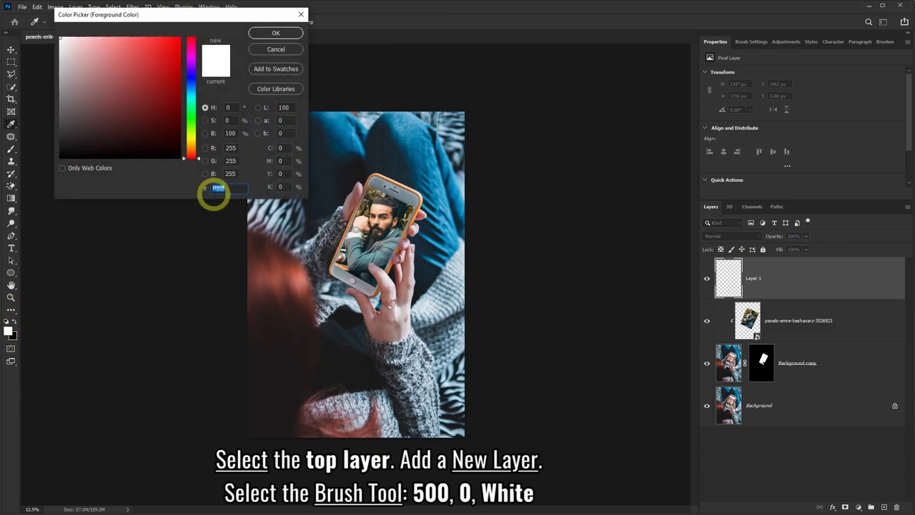
left_click(273, 33)
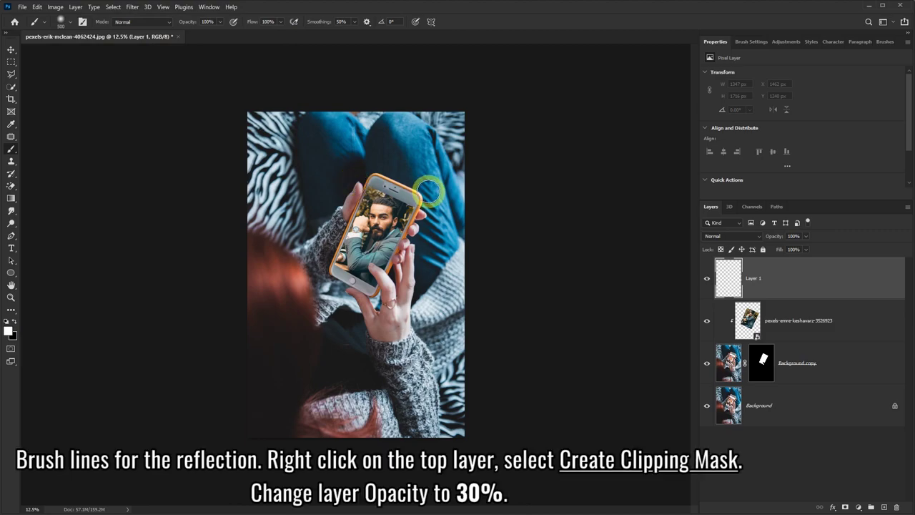
- Paint two white diagonal streaks on Layer 1 and clip it to the phone screen
left_click_drag(429, 184, 299, 226)
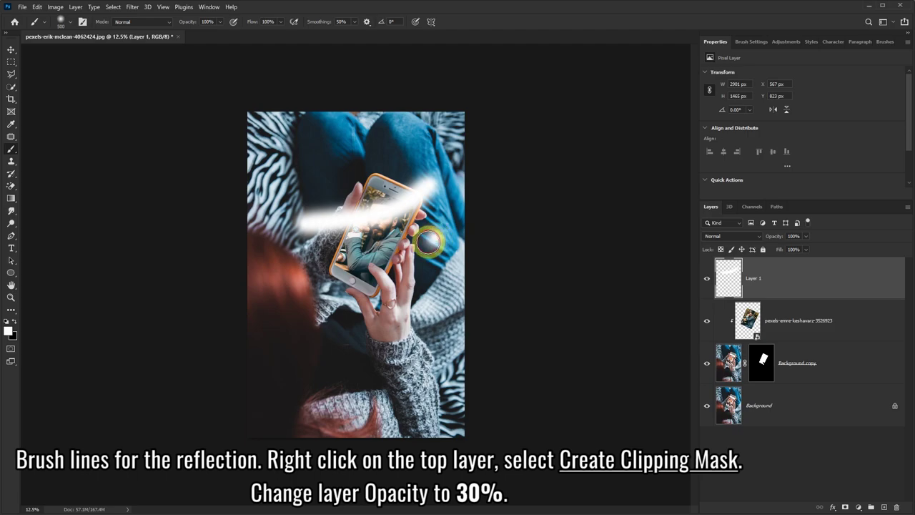
left_click_drag(429, 238, 275, 278)
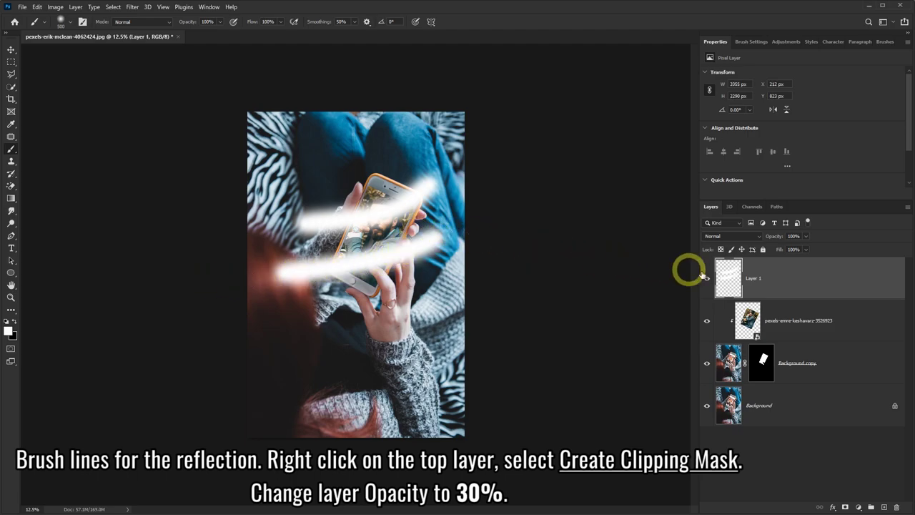
right_click(806, 278)
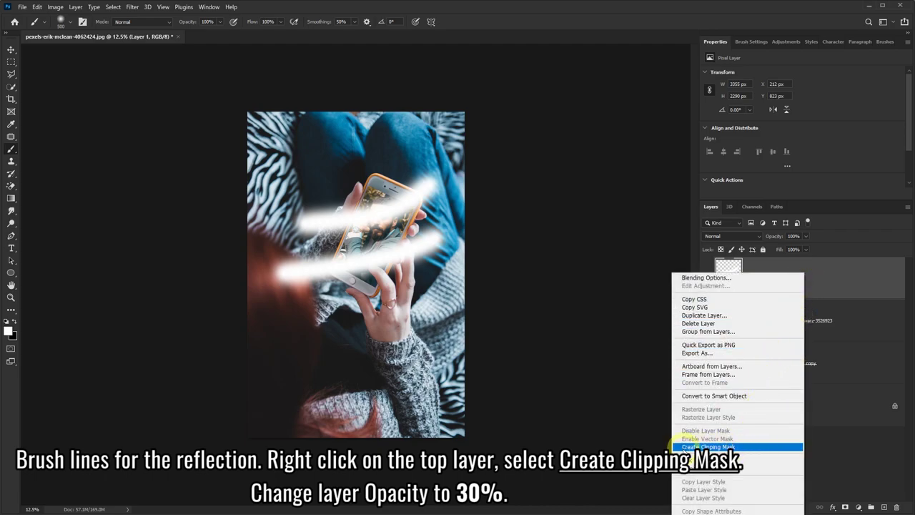
left_click(707, 446)
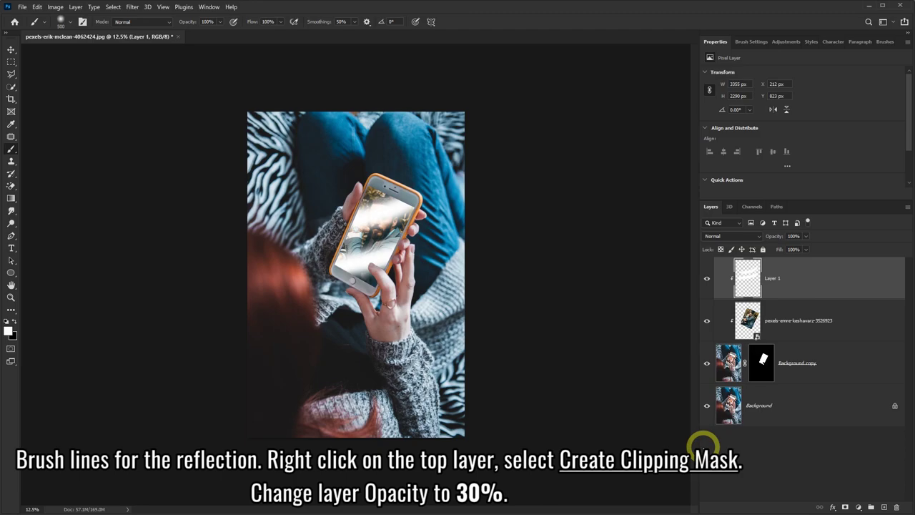
- Lower Layer 1 opacity to 30% and toggle it to compare the glare
left_click(801, 237)
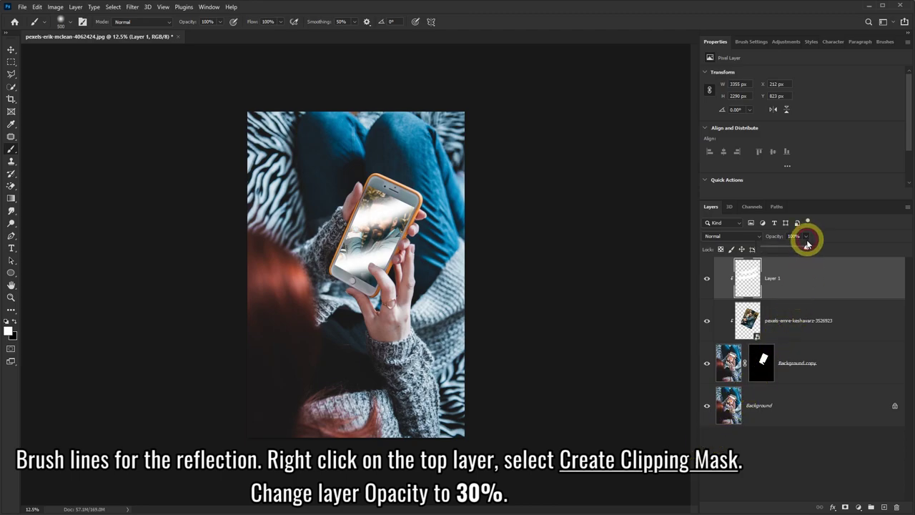
left_click_drag(806, 249, 775, 252)
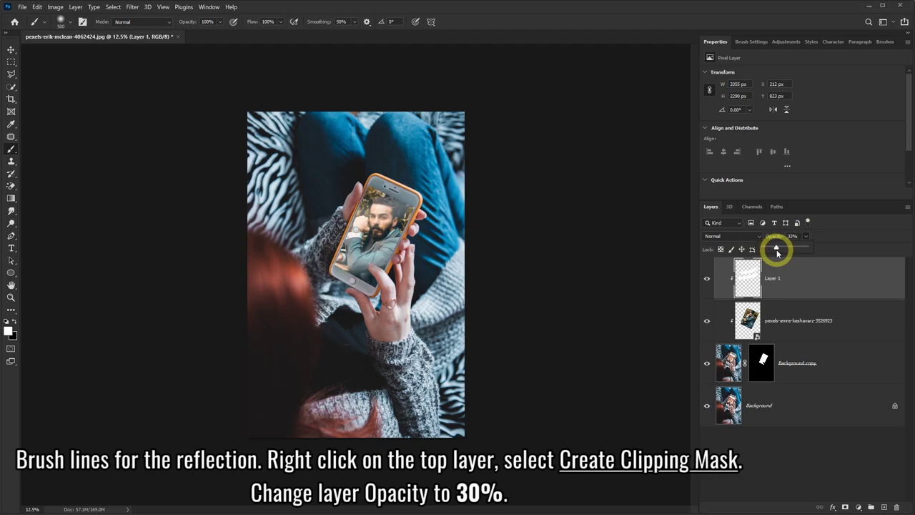
left_click(707, 281)
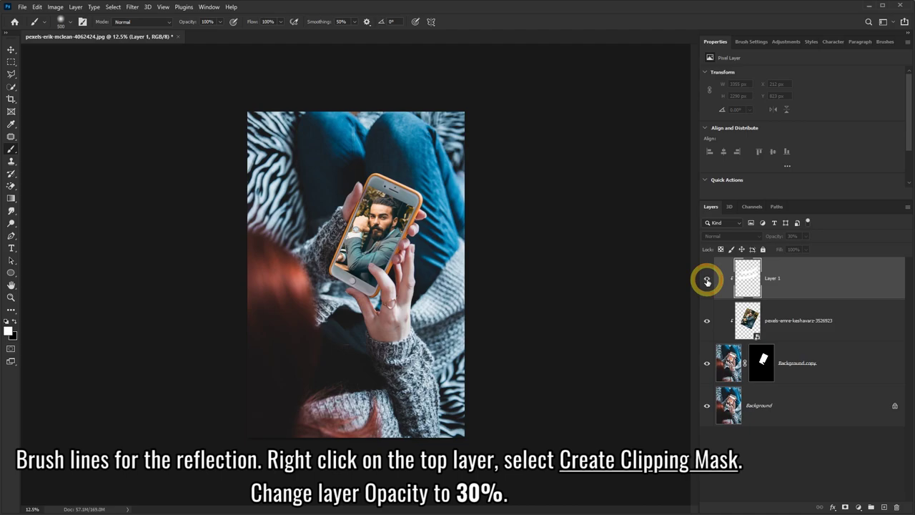
left_click(707, 281)
left_click(707, 281)
left_click(707, 281)
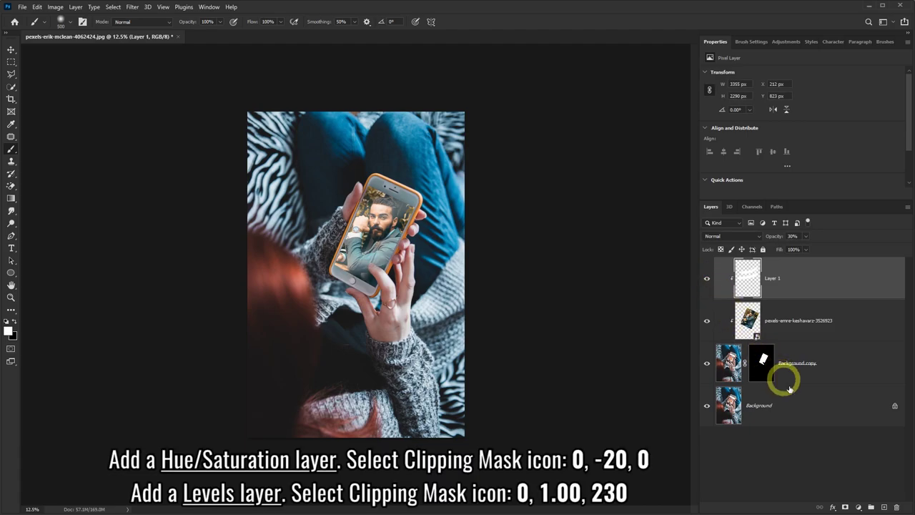
- Add a Hue/Saturation adjustment clipped to the screen image with Saturation -20
left_click(860, 507)
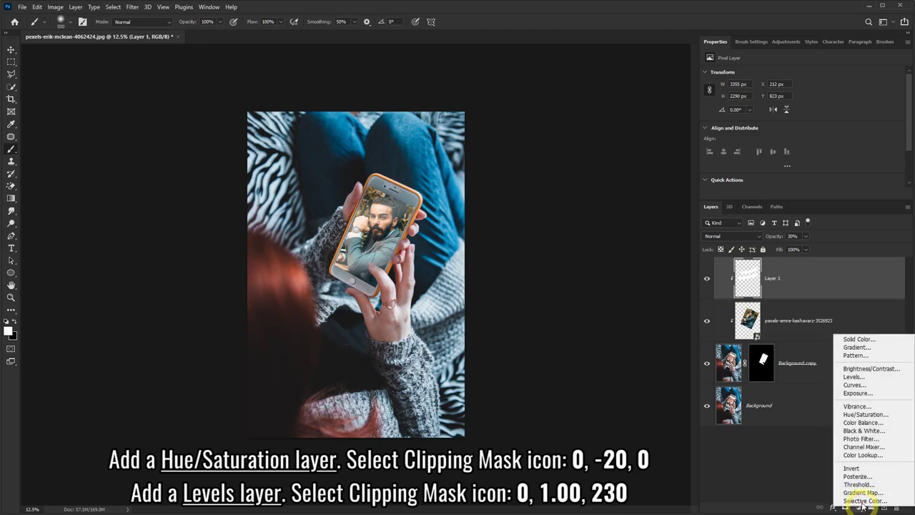
left_click(860, 415)
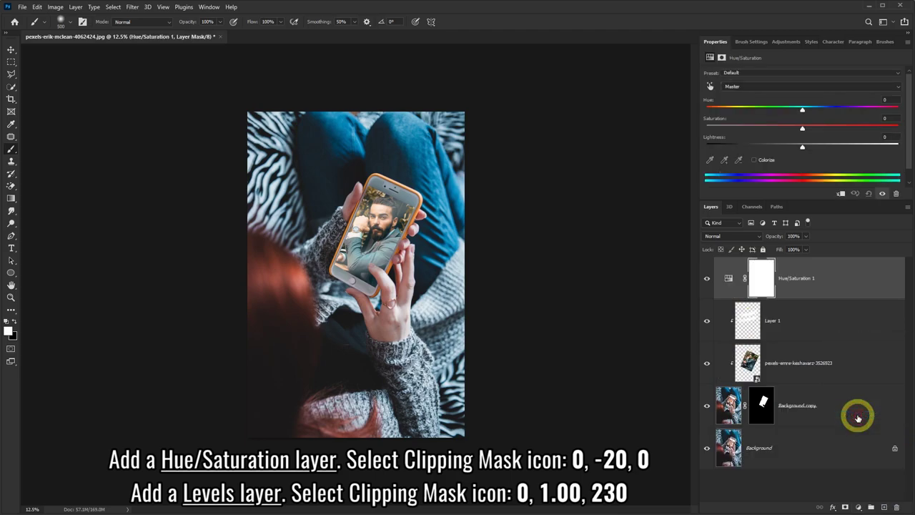
left_click(842, 194)
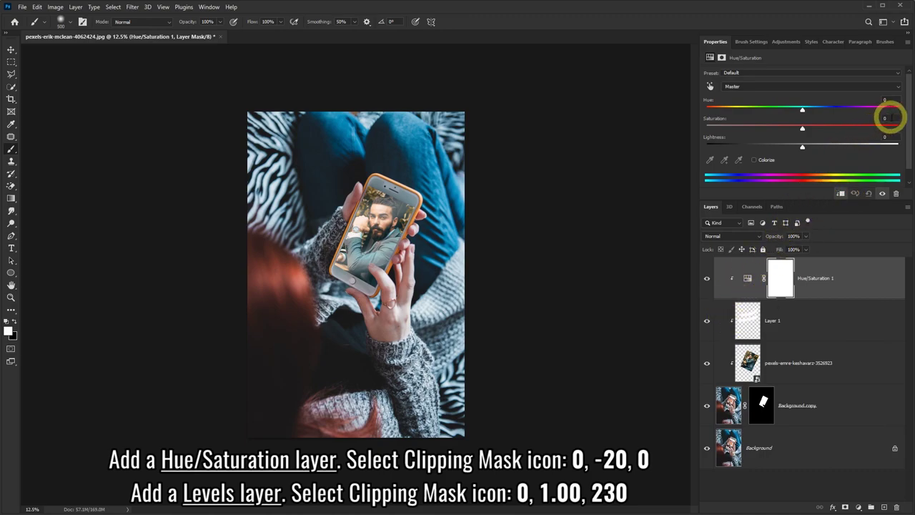
left_click(886, 118)
type("-20")
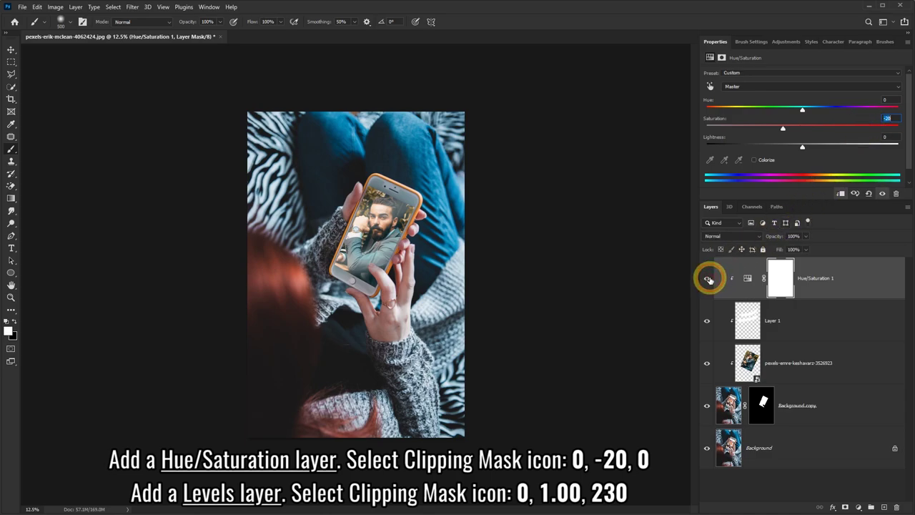
- Add a clipped Levels adjustment with white input 230, and compare its effect
left_click(857, 507)
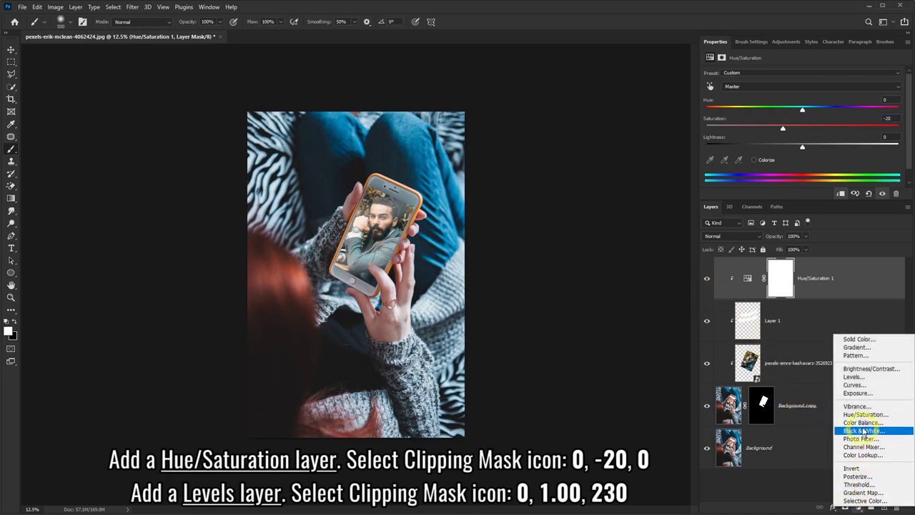
left_click(849, 376)
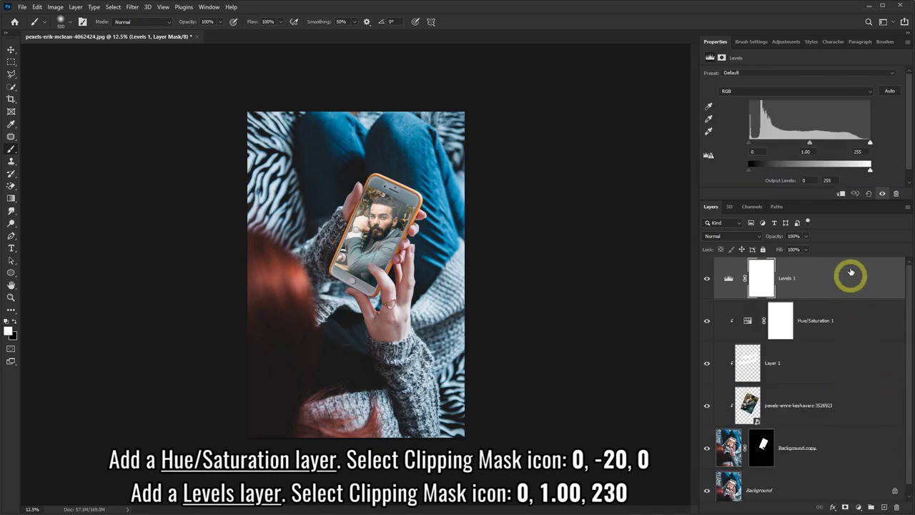
left_click(842, 196)
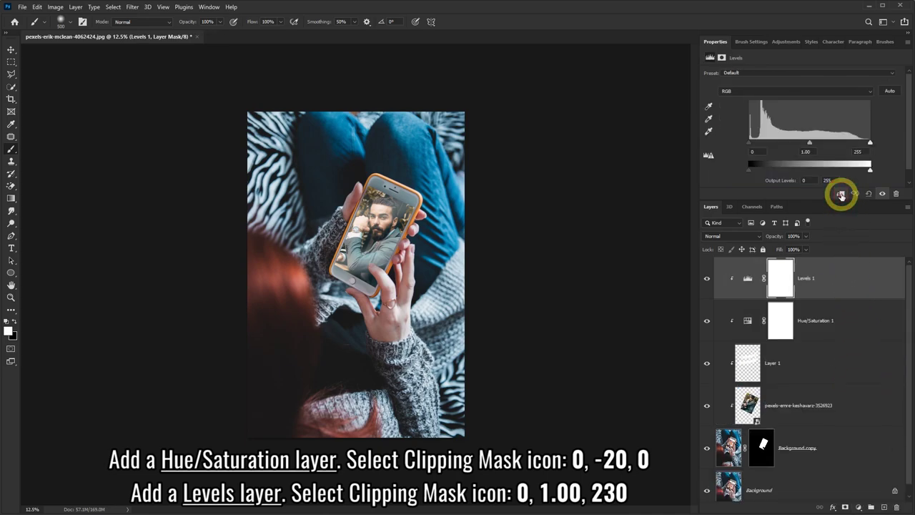
left_click_drag(862, 150, 838, 151)
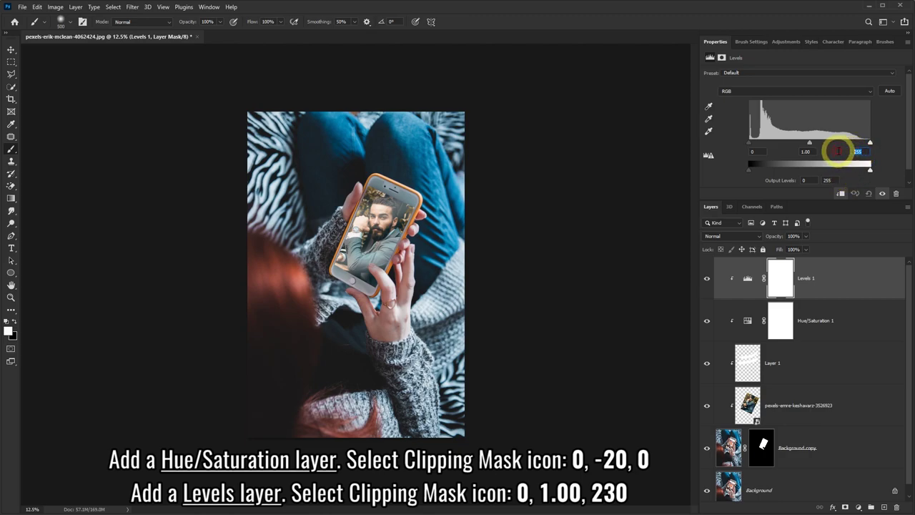
type("230")
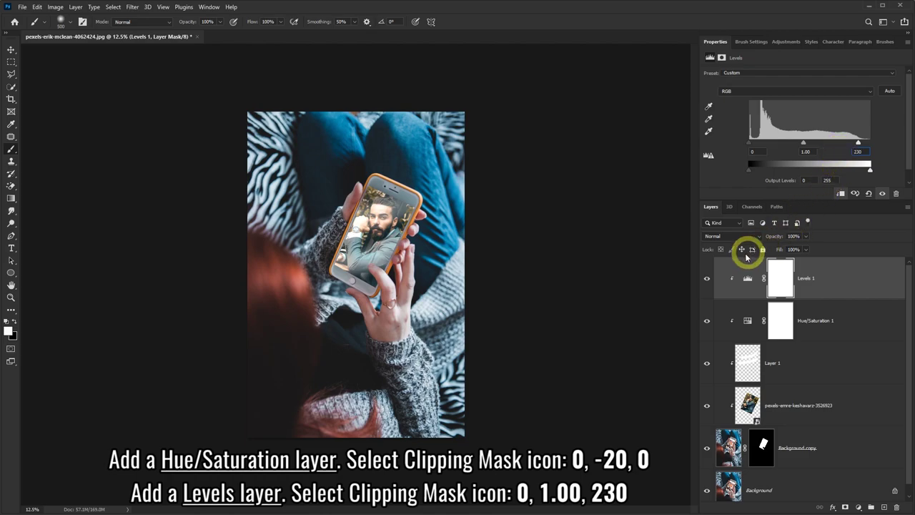
left_click(706, 281)
left_click(707, 281)
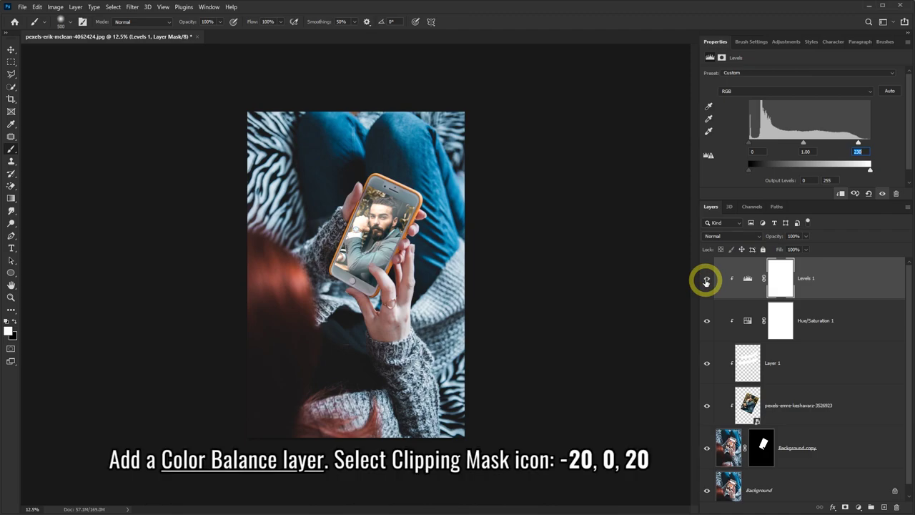
- Clip a Color Balance layer to the screen with Cyan–Red -20 and Yellow–Blue +20
left_click(859, 507)
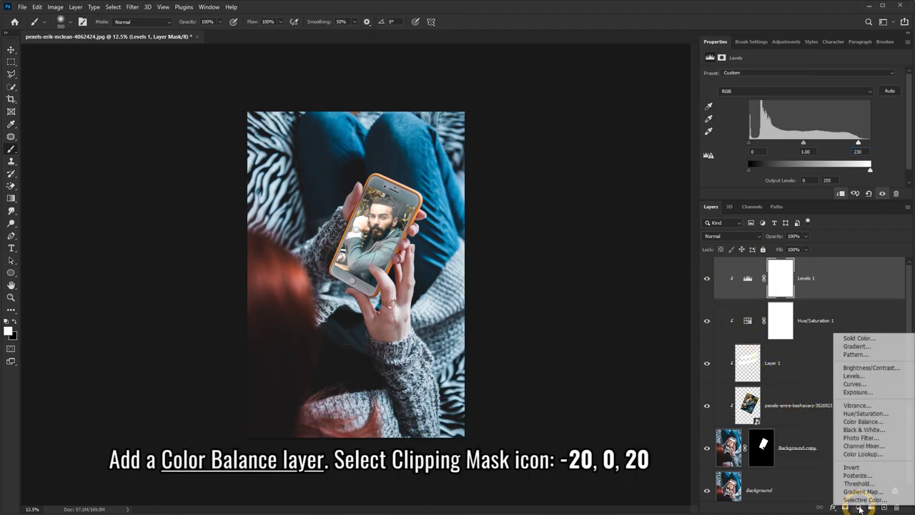
left_click(861, 422)
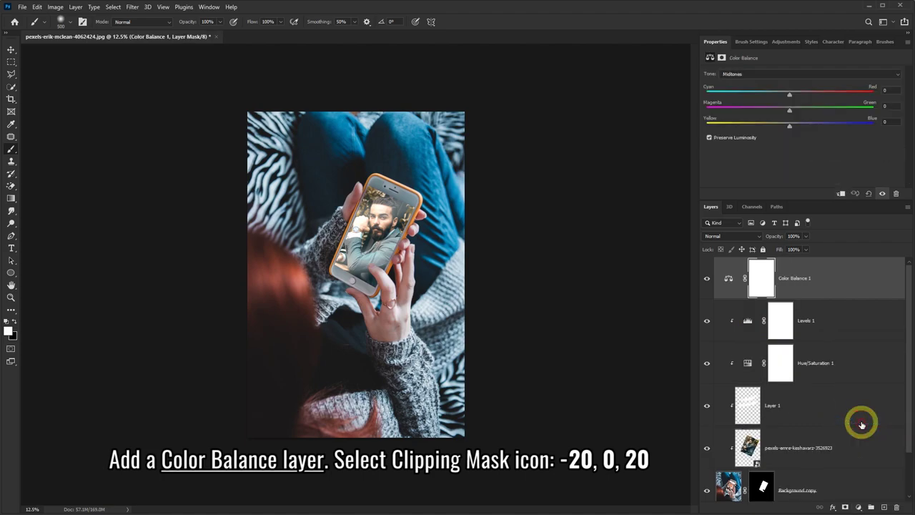
left_click(842, 193)
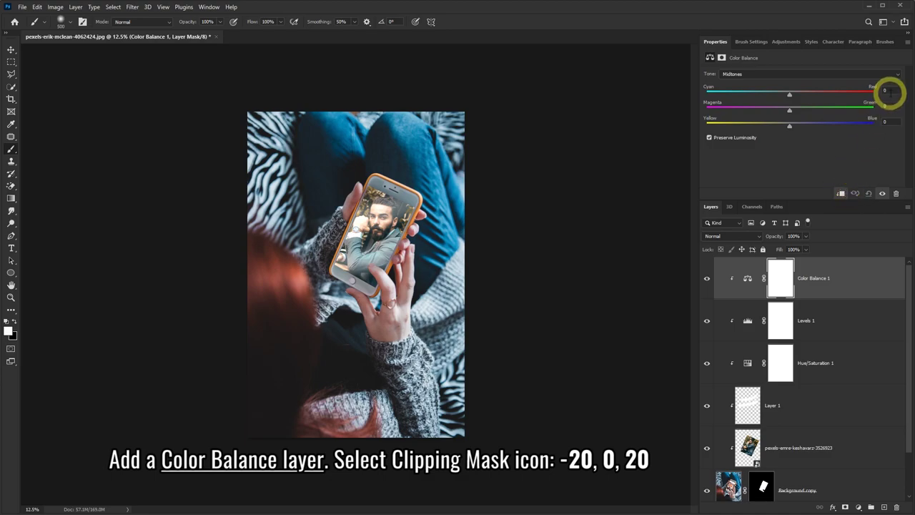
left_click(884, 90)
type("-20")
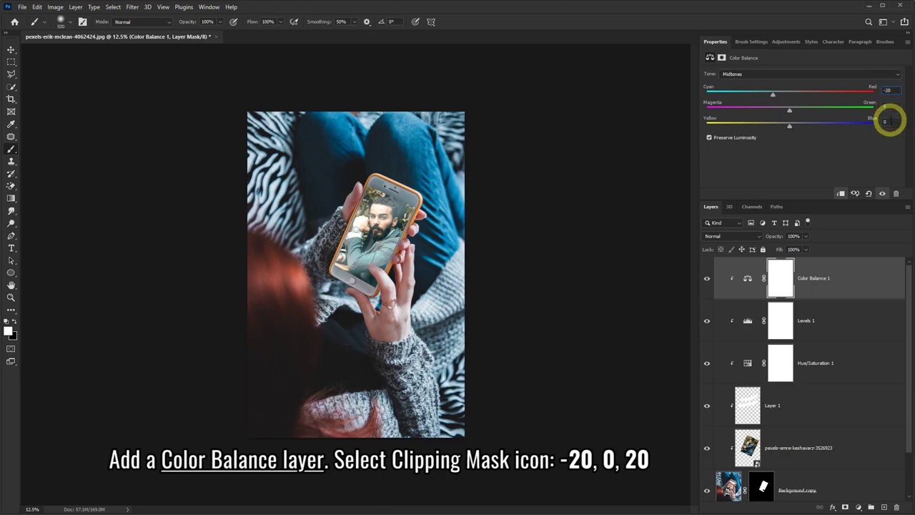
left_click(885, 121)
type("+20")
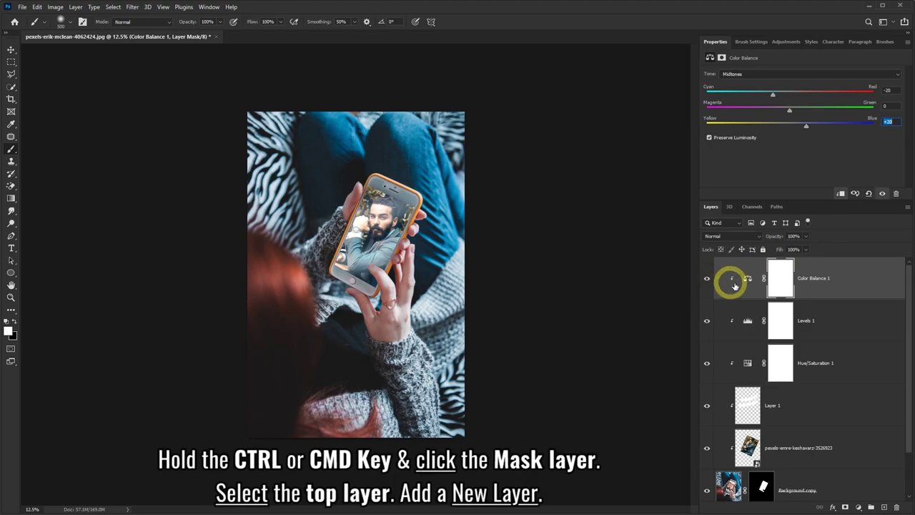
- Load the Background copy mask as a selection and add empty Layer 2 above Color Balance
scroll(911, 379, "down", 1)
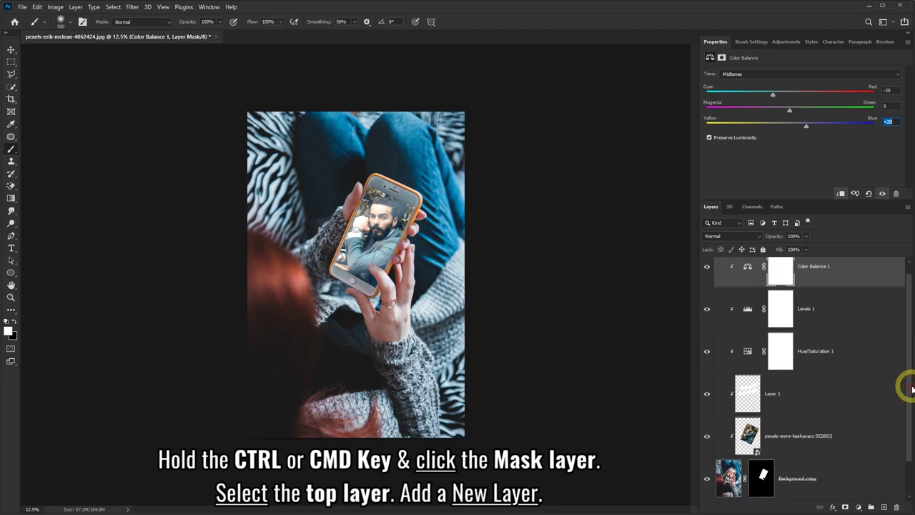
left_click(762, 475, "ctrl")
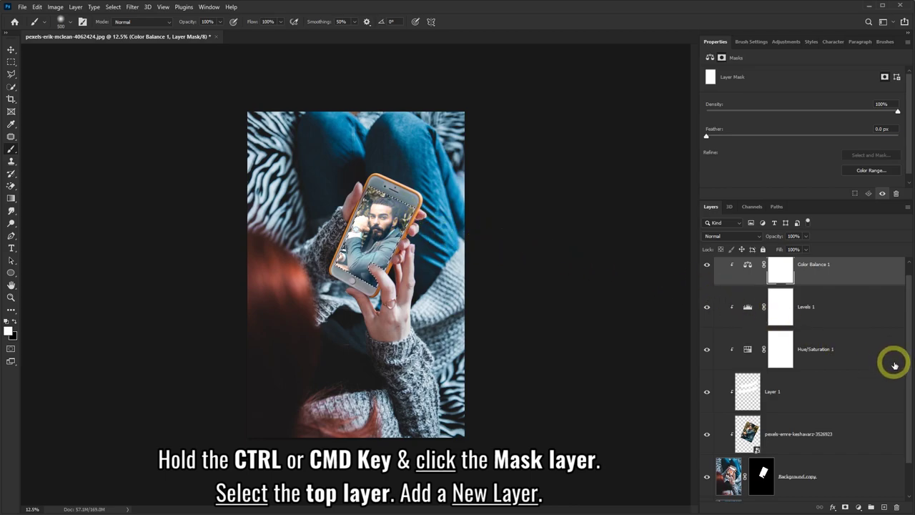
scroll(908, 351, "up", 1)
left_click(854, 278)
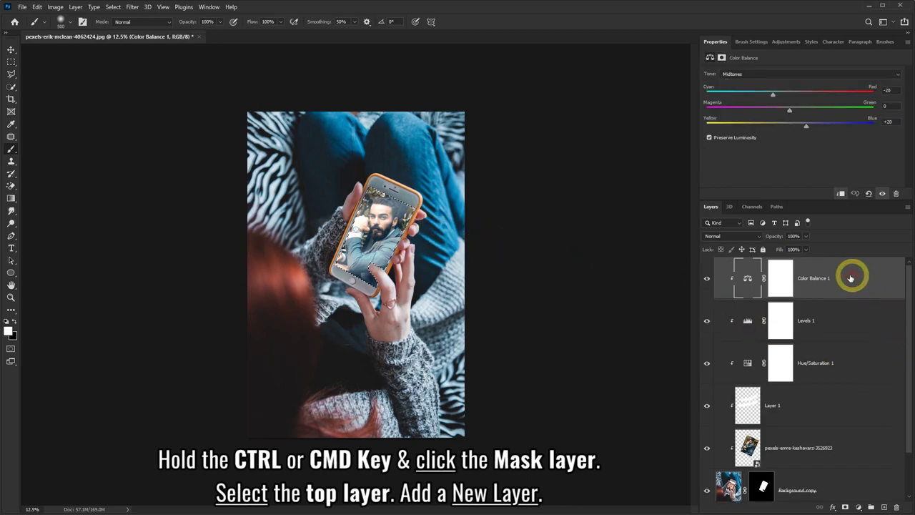
left_click(885, 507)
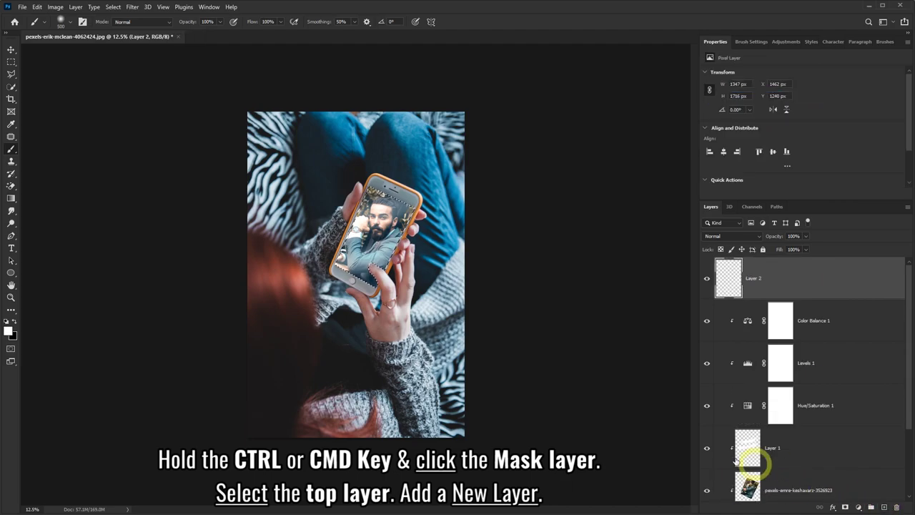
- Fill the phone-screen selection on Layer 2 with white foreground colour, then deselect
left_click(8, 331)
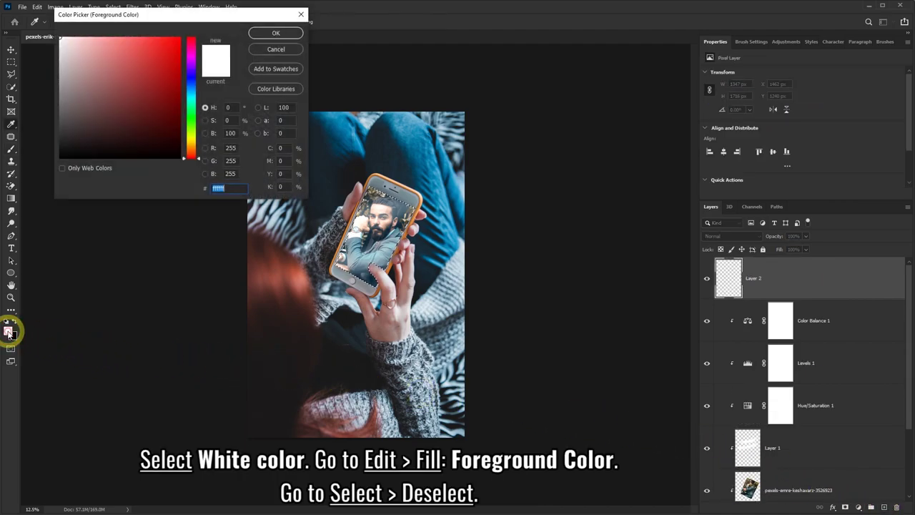
left_click(272, 34)
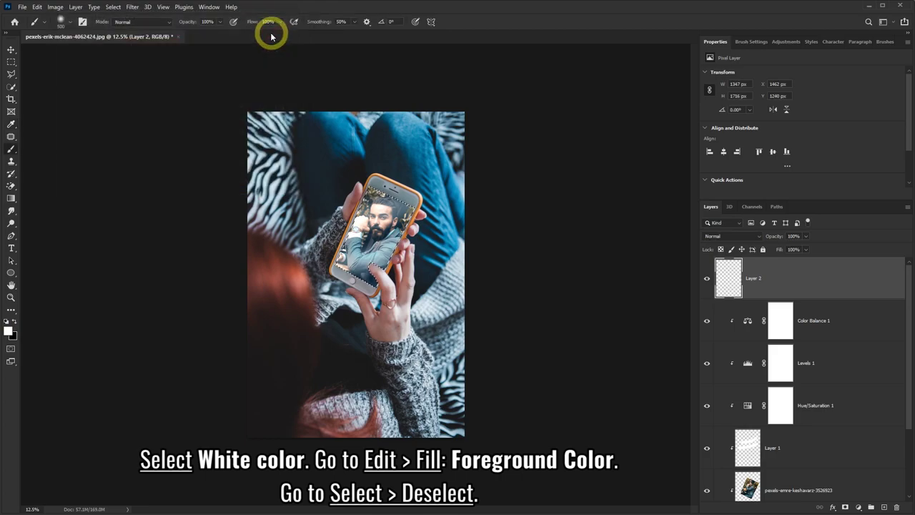
left_click(37, 8)
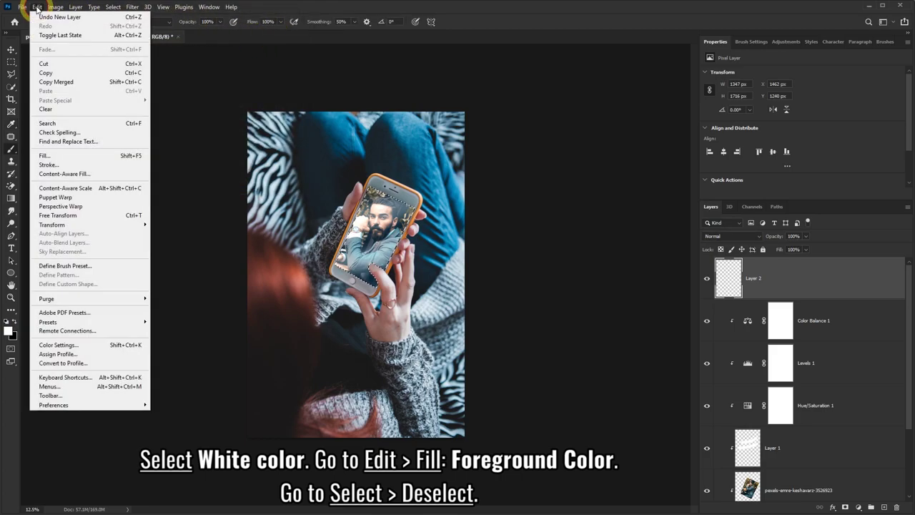
left_click(56, 157)
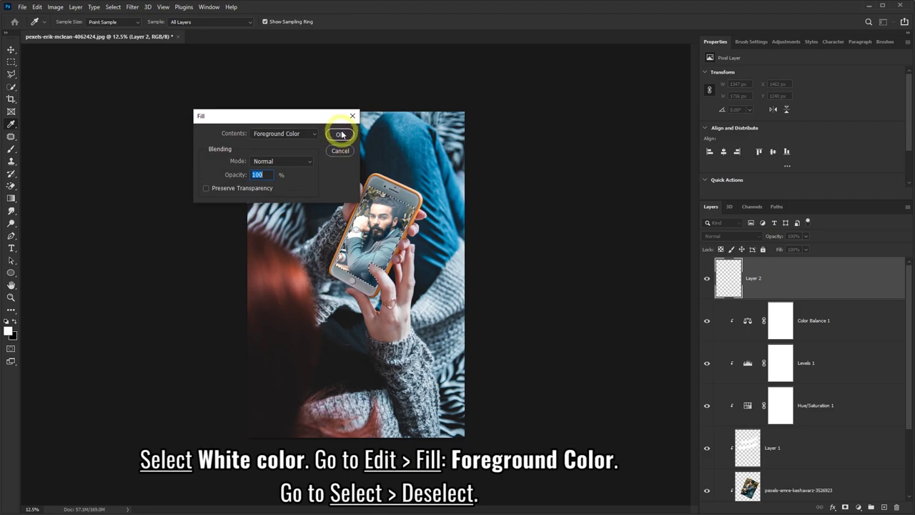
left_click(342, 135)
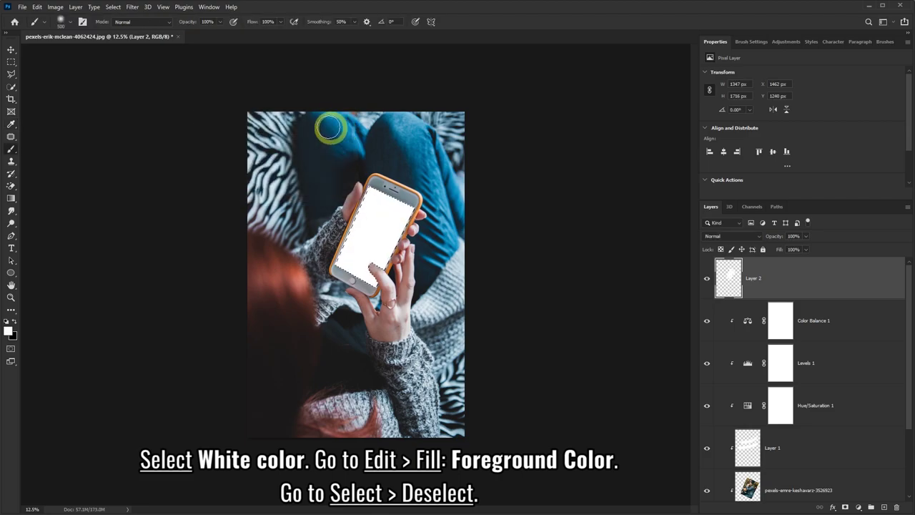
left_click(113, 7)
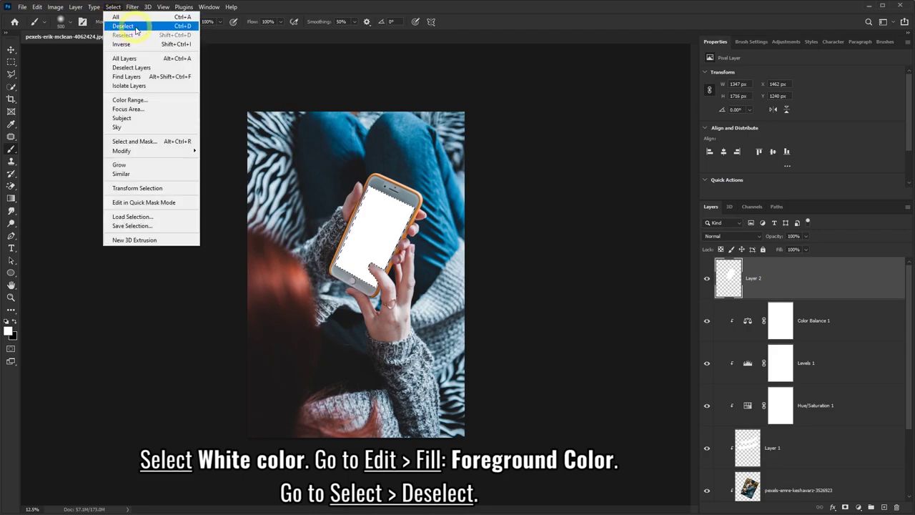
left_click(136, 27)
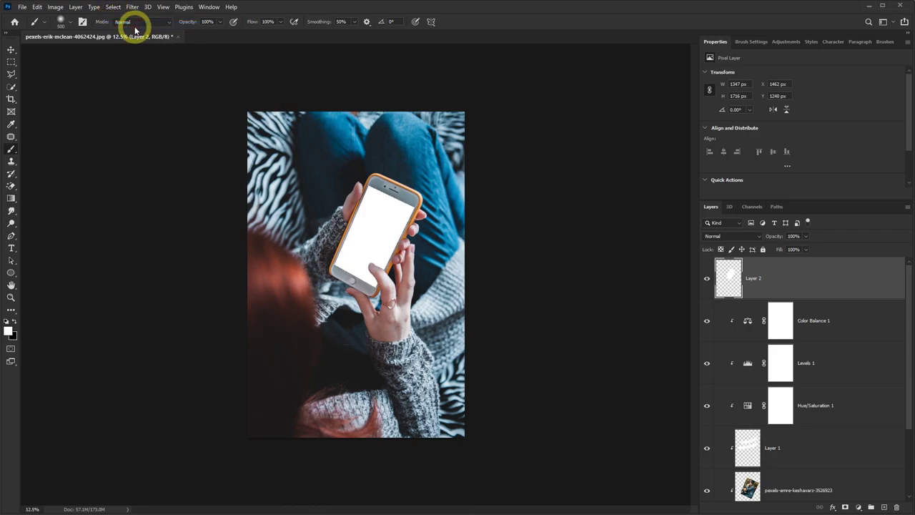
- Lower Layer 2's Fill to 0% so the white shape disappears
left_click(806, 250)
left_click_drag(807, 262, 751, 265)
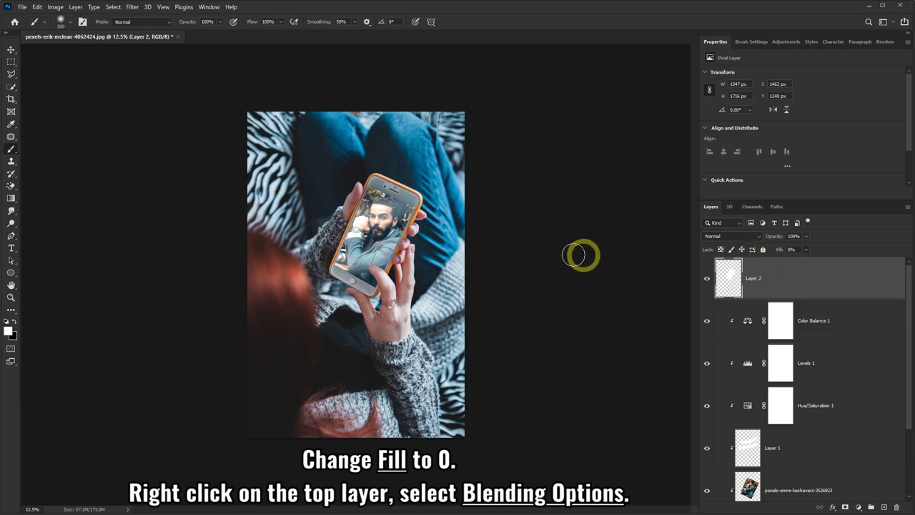
scroll(400, 221, "up", 2)
scroll(396, 221, "up", 1)
scroll(392, 219, "up", 1)
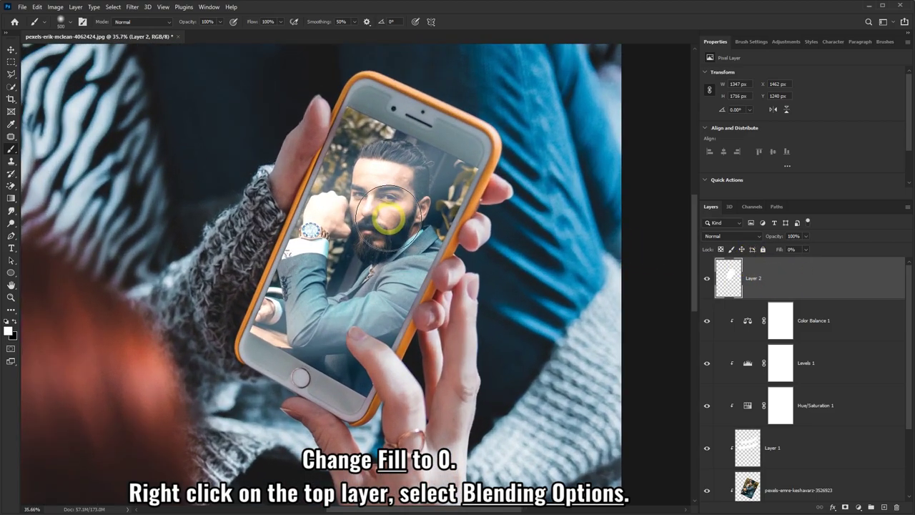
scroll(387, 218, "up", 1)
scroll(386, 216, "down", 1)
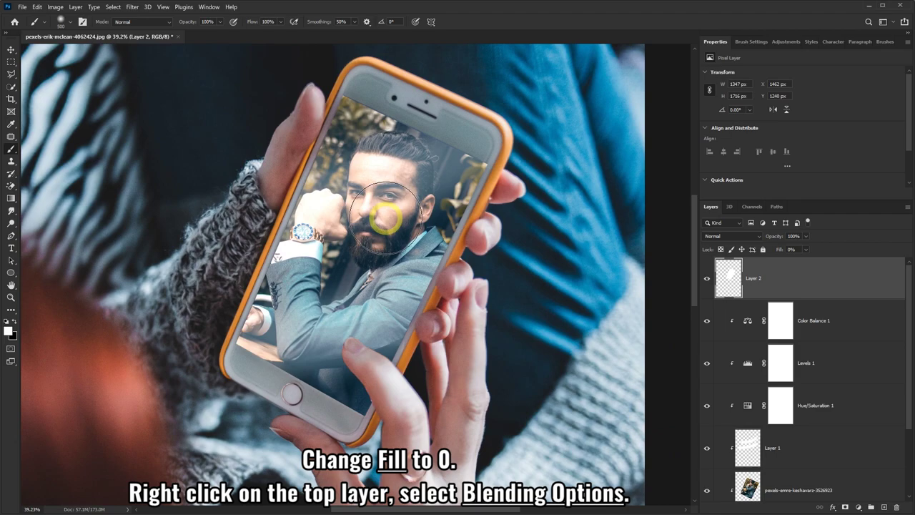
- Add a black Multiply inner shadow to Layer 2 at angle 0, choke 5, size 5
right_click(807, 275)
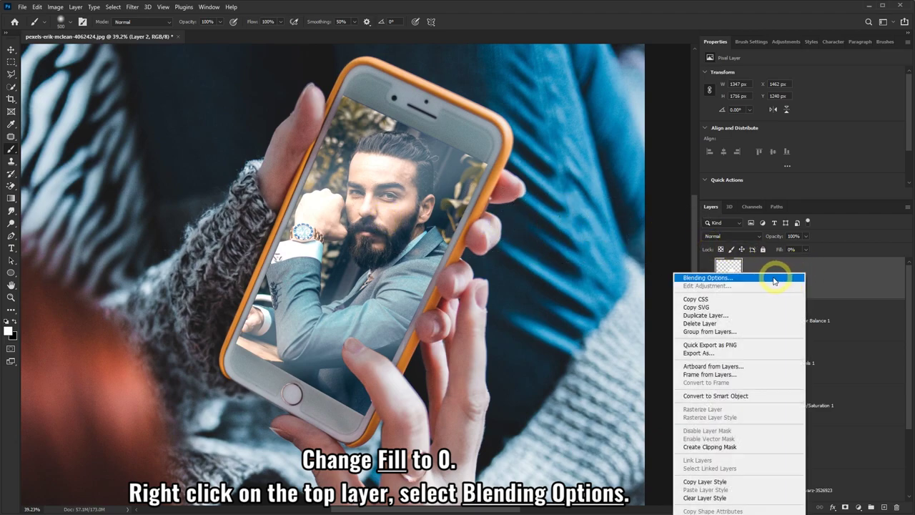
left_click(718, 279)
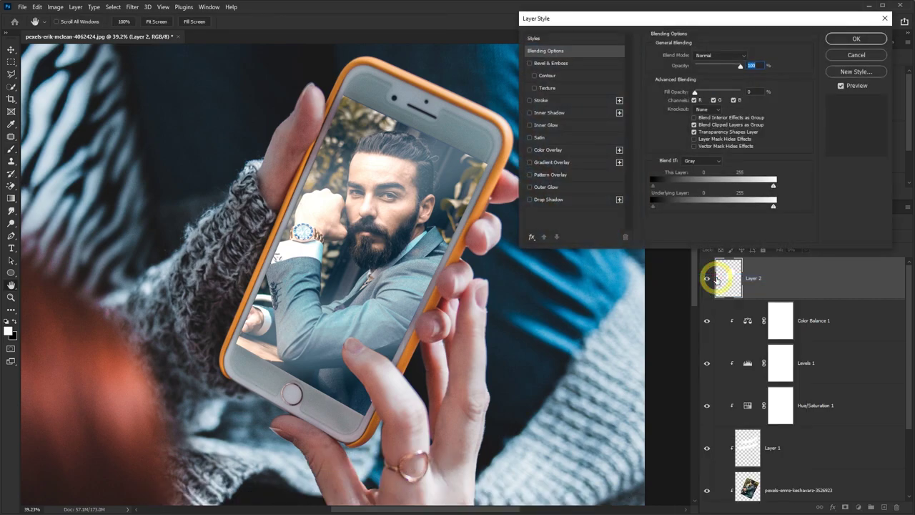
left_click(548, 113)
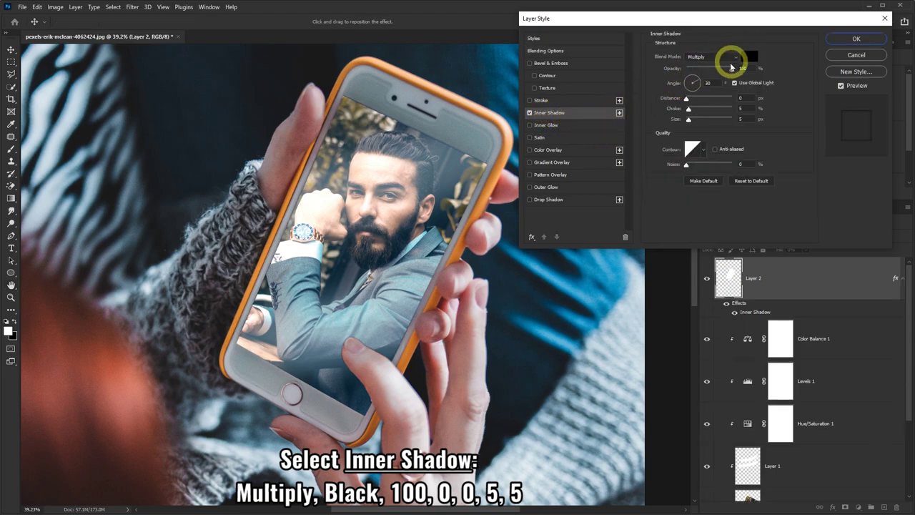
double_click(709, 83)
type("0")
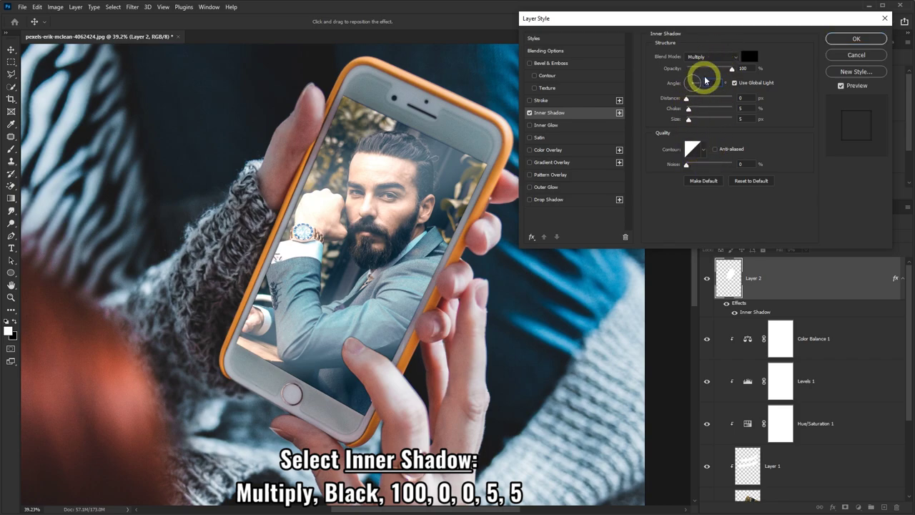
left_click(855, 38)
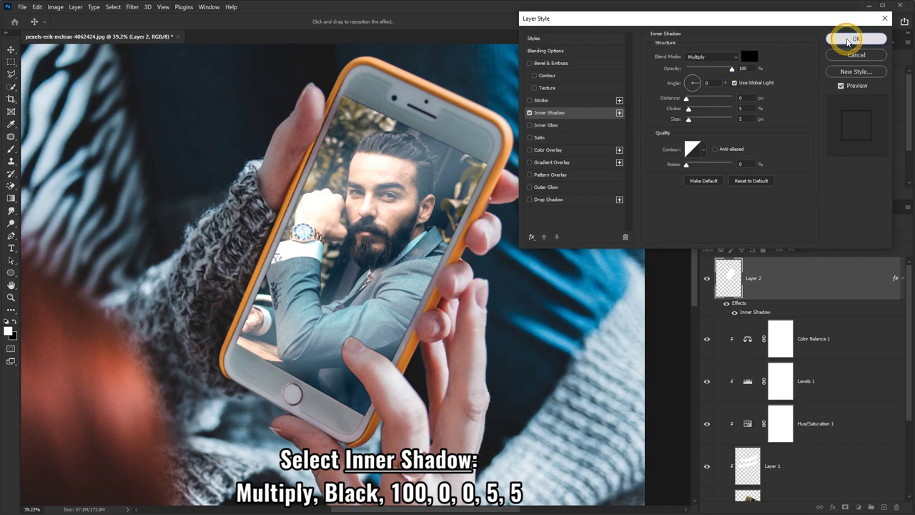
scroll(388, 280, "up", 1, "alt")
scroll(388, 279, "up", 1, "alt")
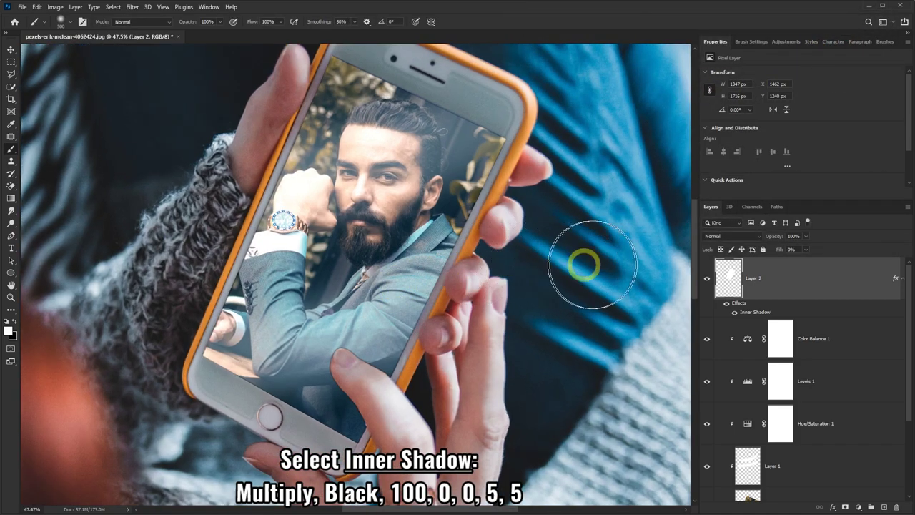
left_click(708, 283)
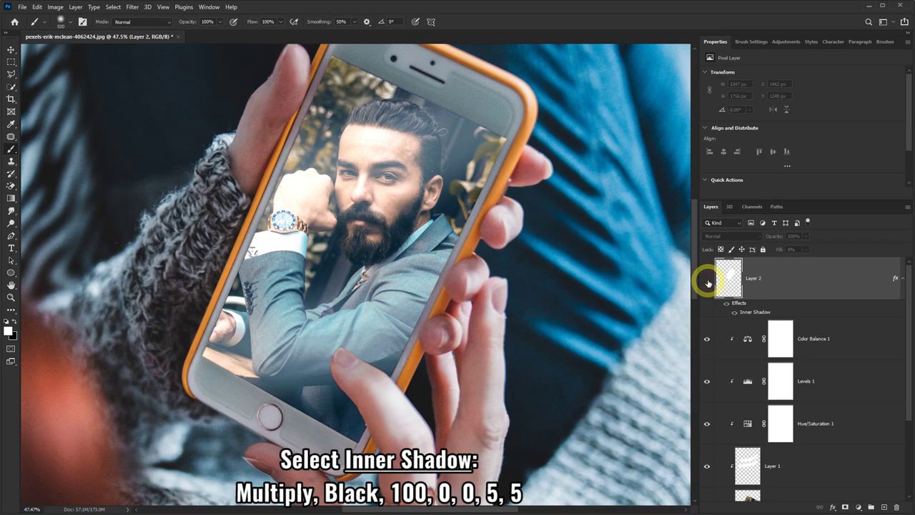
left_click(707, 283)
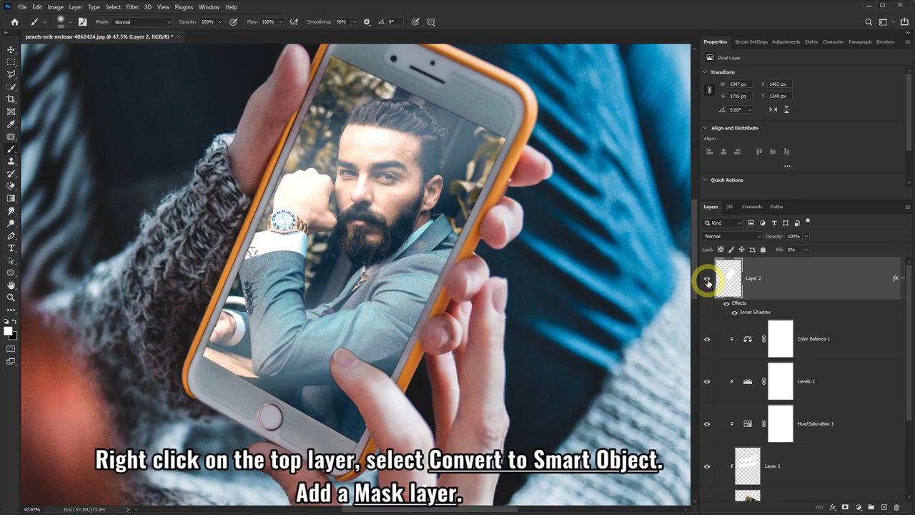
- Convert Layer 2 to a smart object and attach a white layer mask
right_click(793, 280)
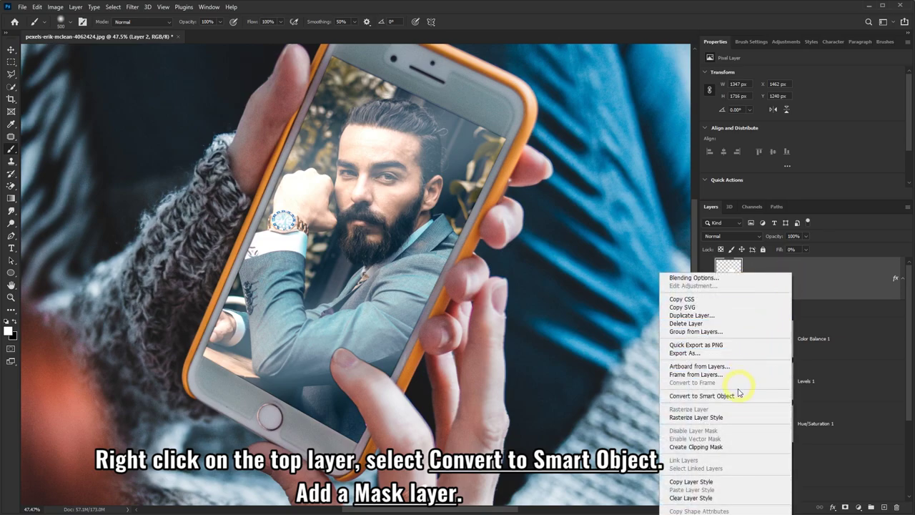
left_click(702, 396)
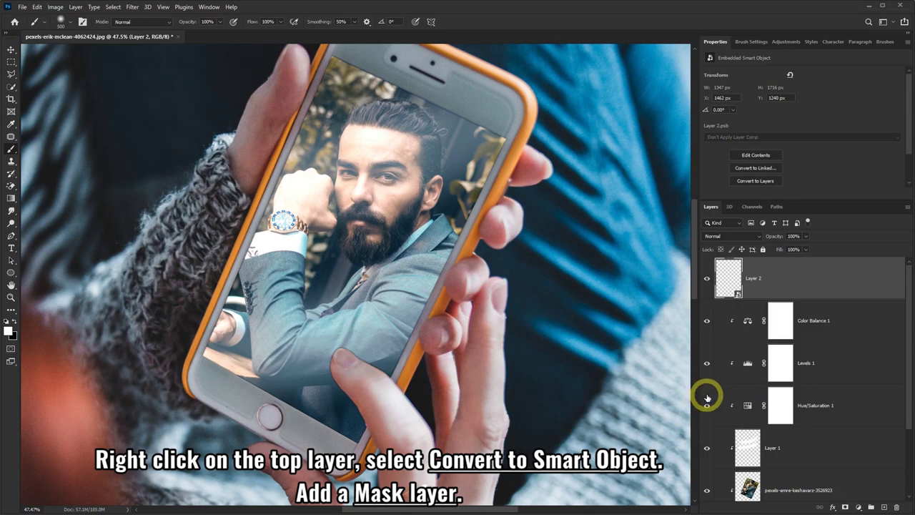
left_click(845, 508)
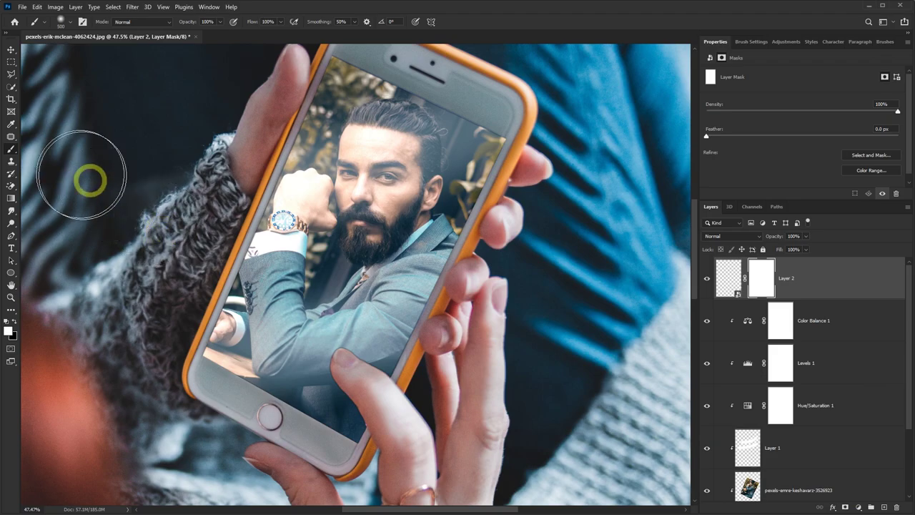
- Set the Brush to 100 px size, 90 hardness, with black foreground colour
left_click(11, 149)
left_click(66, 21)
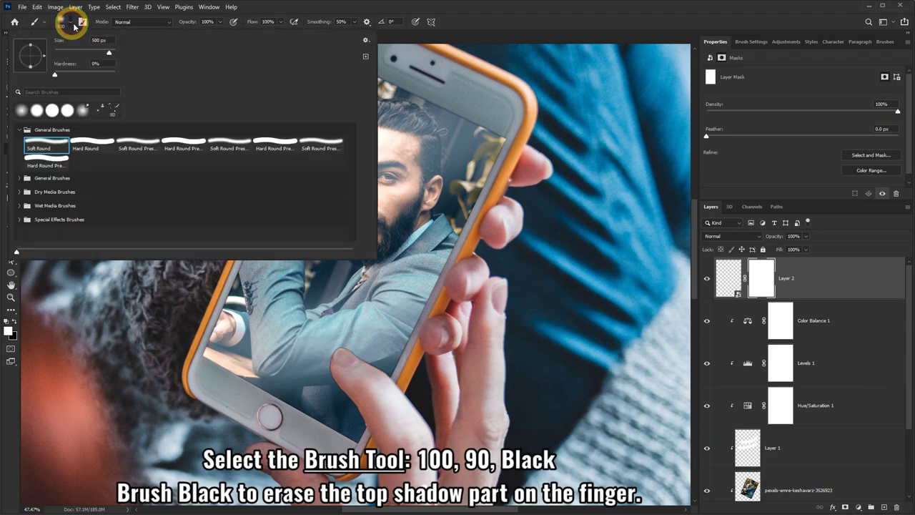
left_click(93, 41)
type("100")
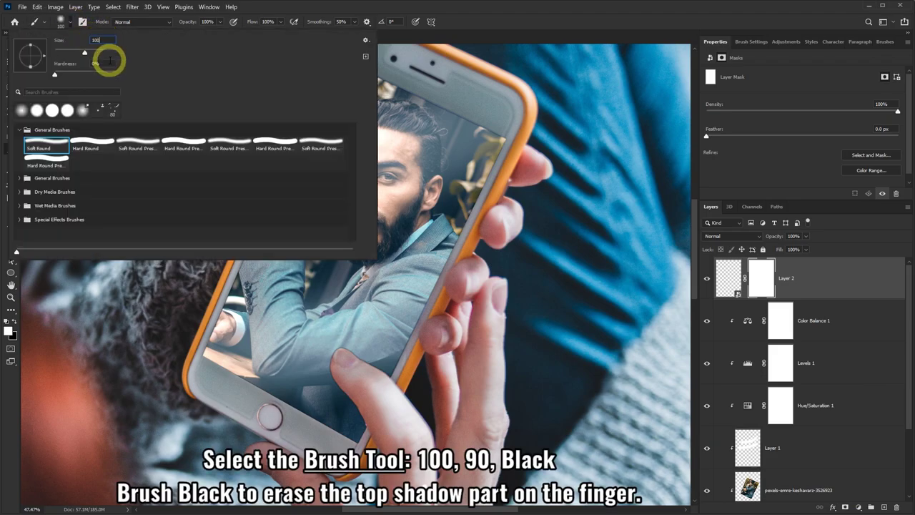
key("Tab")
type("90")
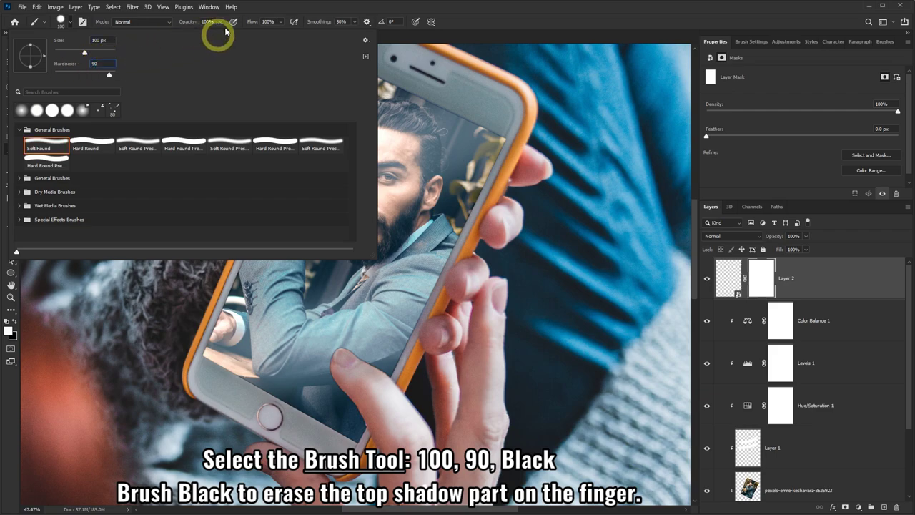
key("Return")
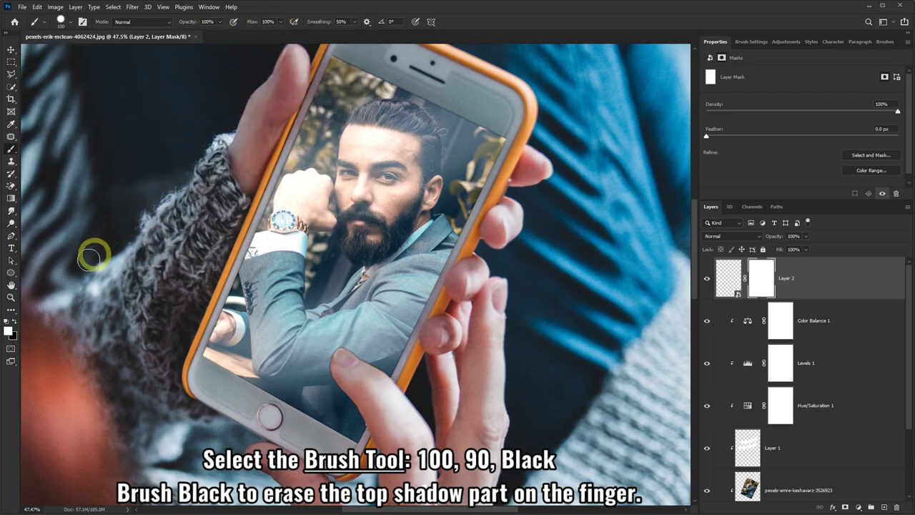
left_click(14, 322)
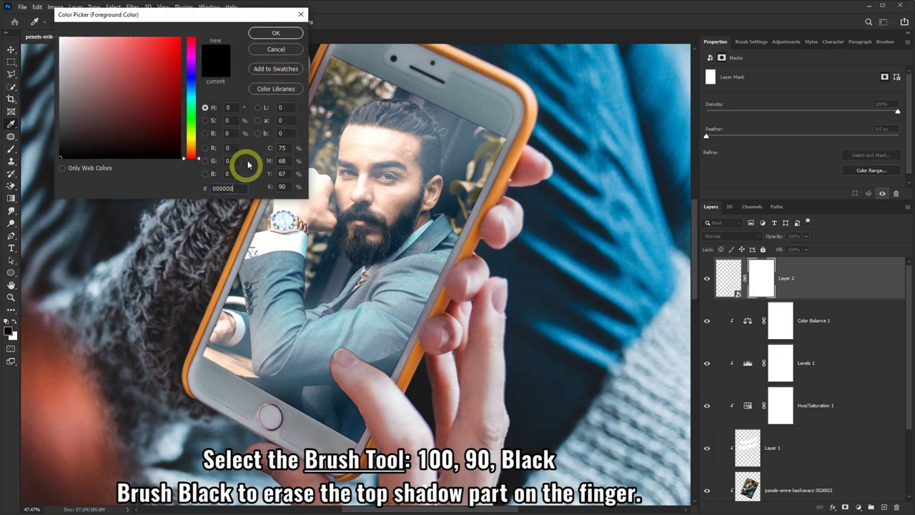
left_click(276, 33)
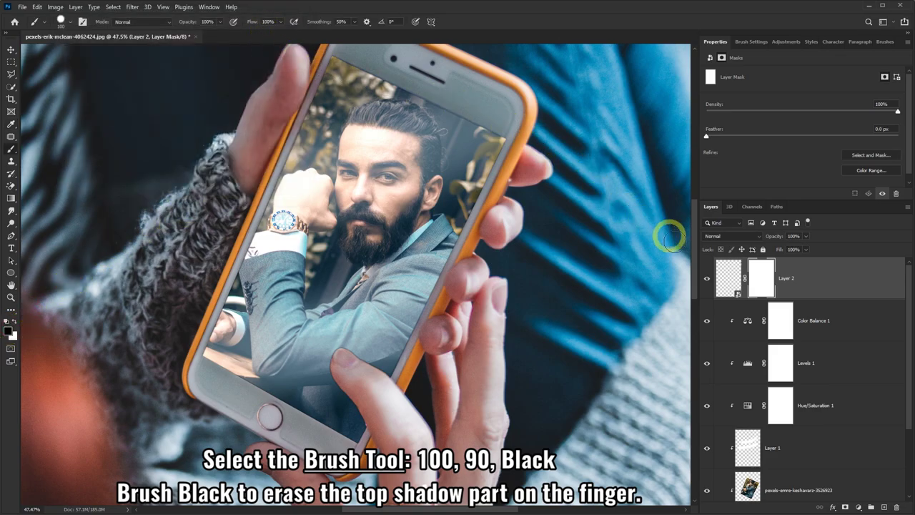
- Paint black on Layer 2's mask to erase the inner shadow over the fingertip
left_click(763, 281)
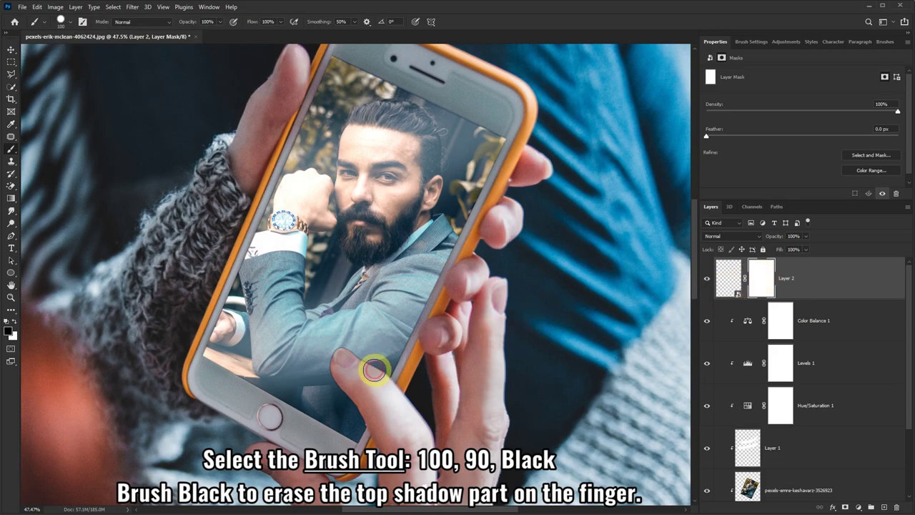
left_click_drag(374, 369, 343, 339)
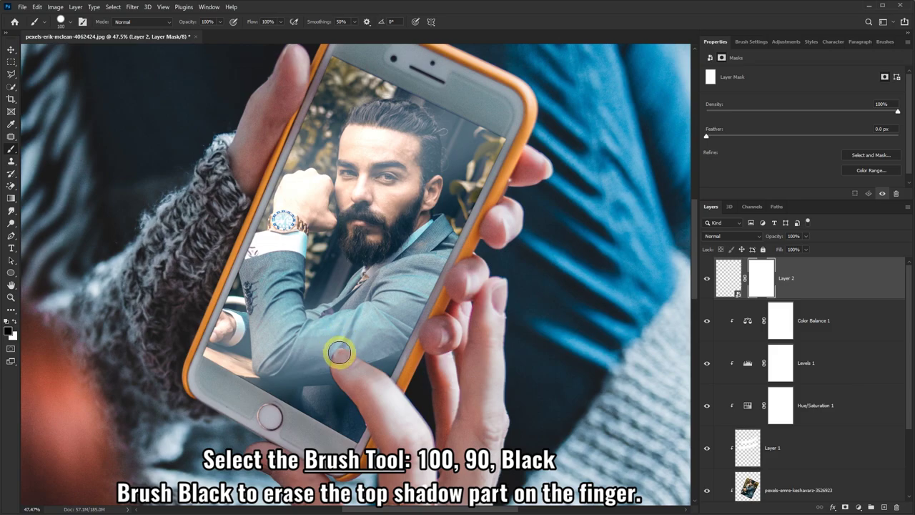
mouse_move(341, 350)
left_mouse_down()
mouse_move(341, 359)
mouse_move(328, 358)
left_mouse_up()
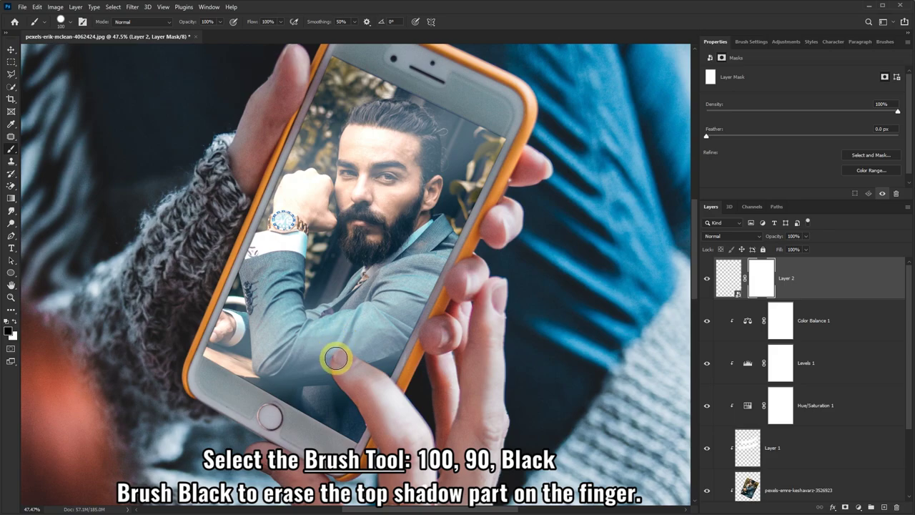
left_click_drag(350, 347, 373, 358)
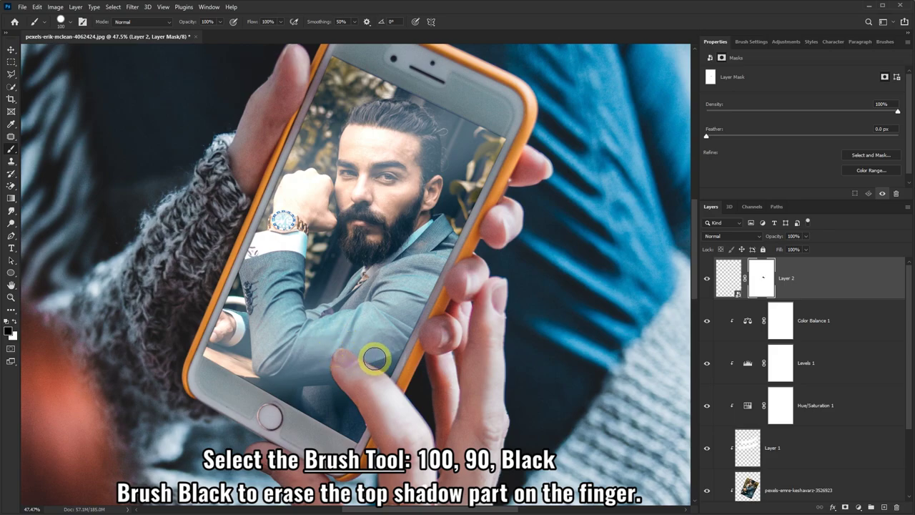
left_click(708, 282)
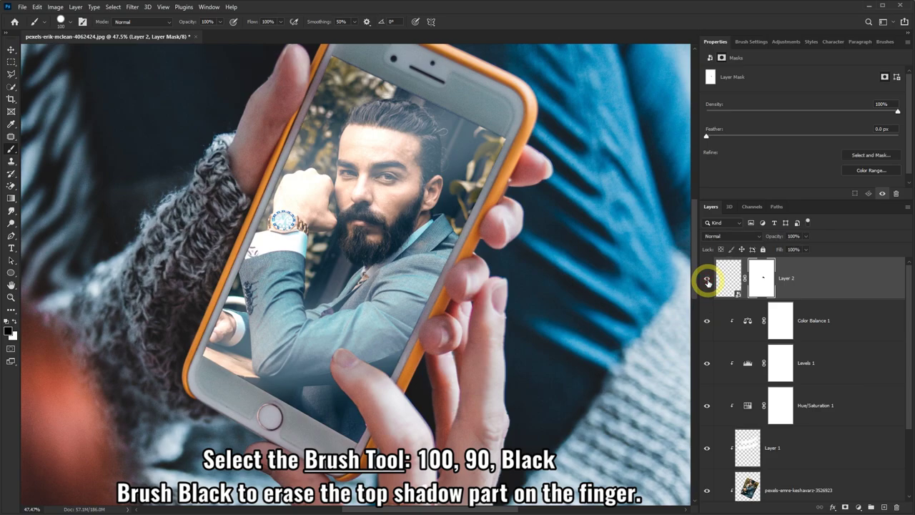
left_click(707, 282)
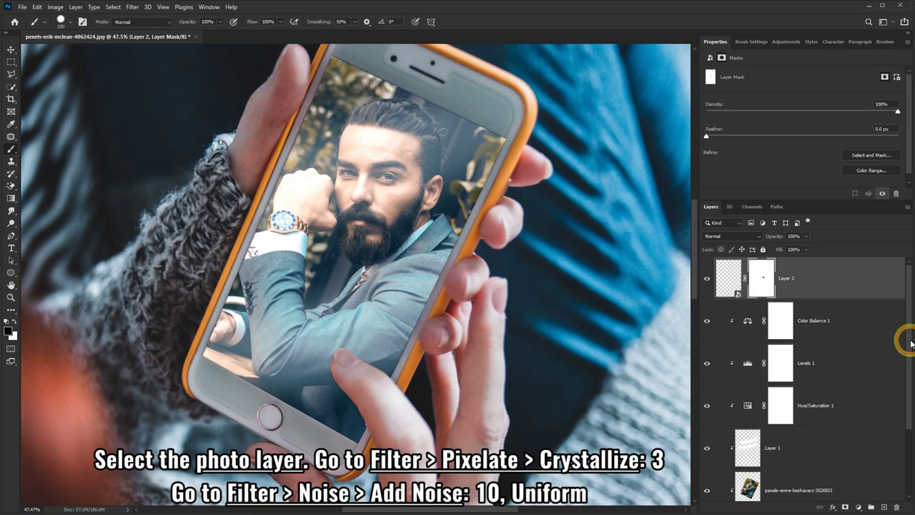
- Apply Crystallize with cell size 3 to the pexels-emre-keshavarz-3526923 photo layer
left_click_drag(903, 339, 905, 398)
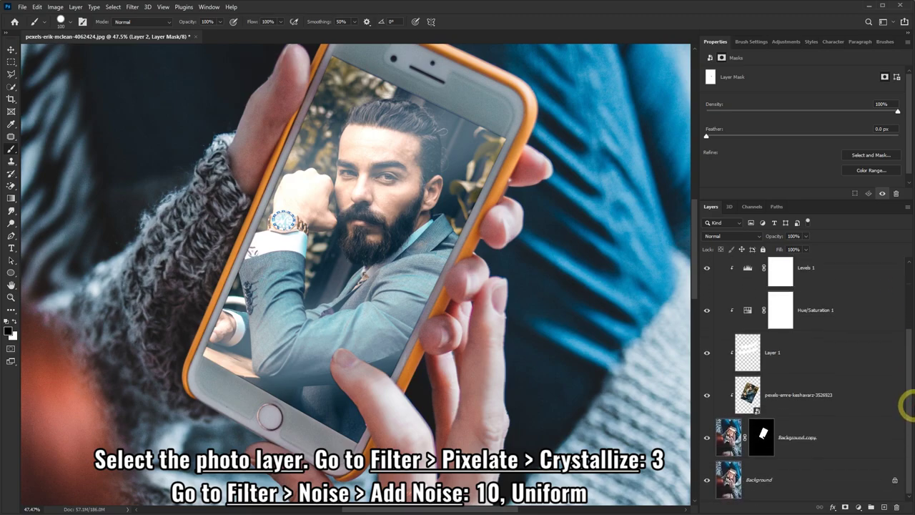
left_click(791, 394)
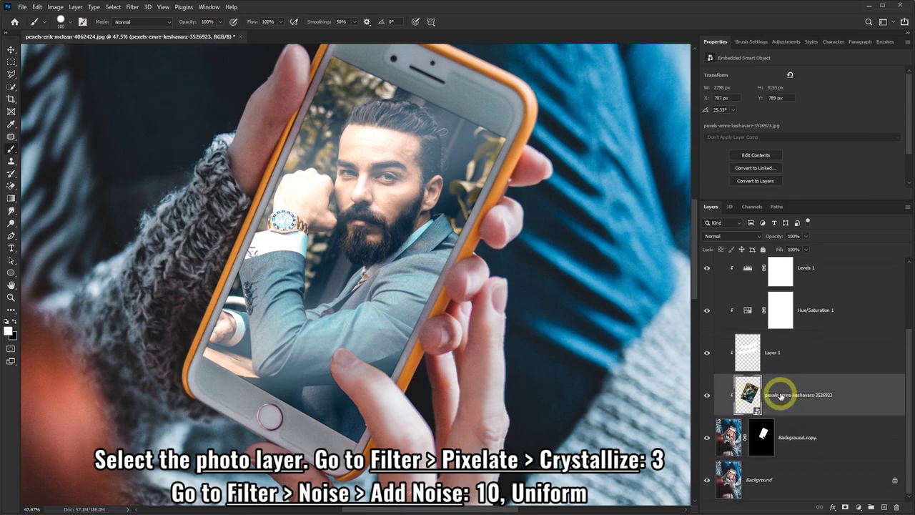
left_click(133, 7)
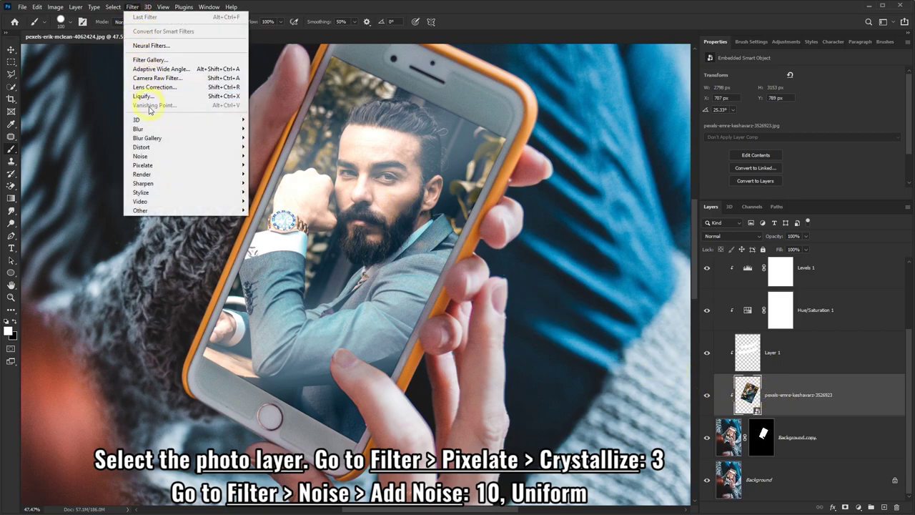
mouse_move(142, 165)
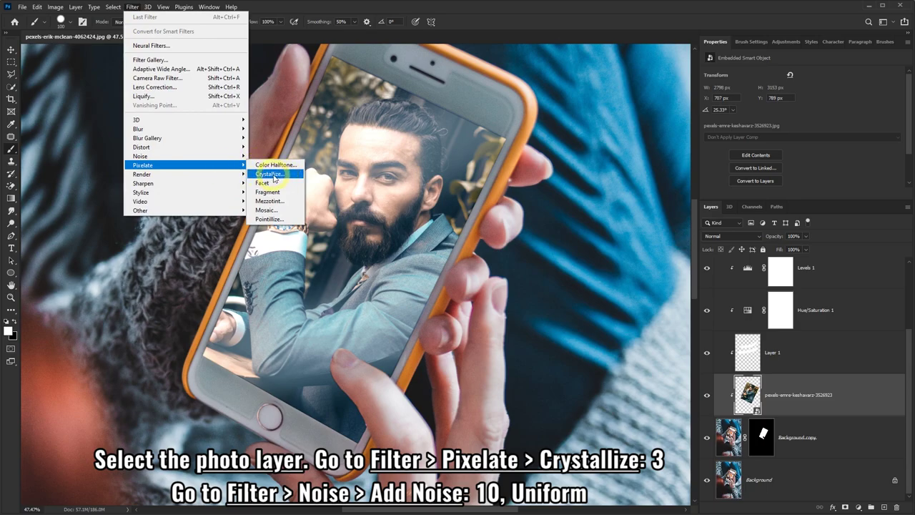
left_click(271, 174)
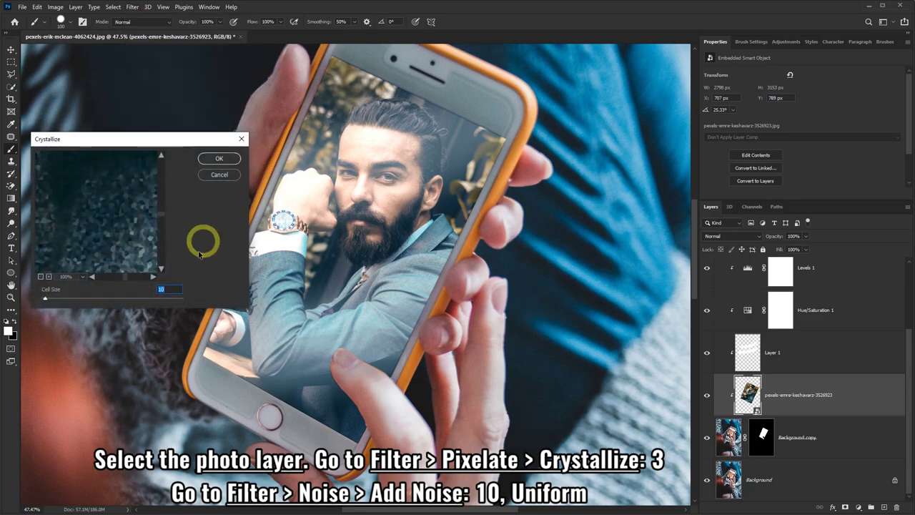
left_click(170, 290)
type("3")
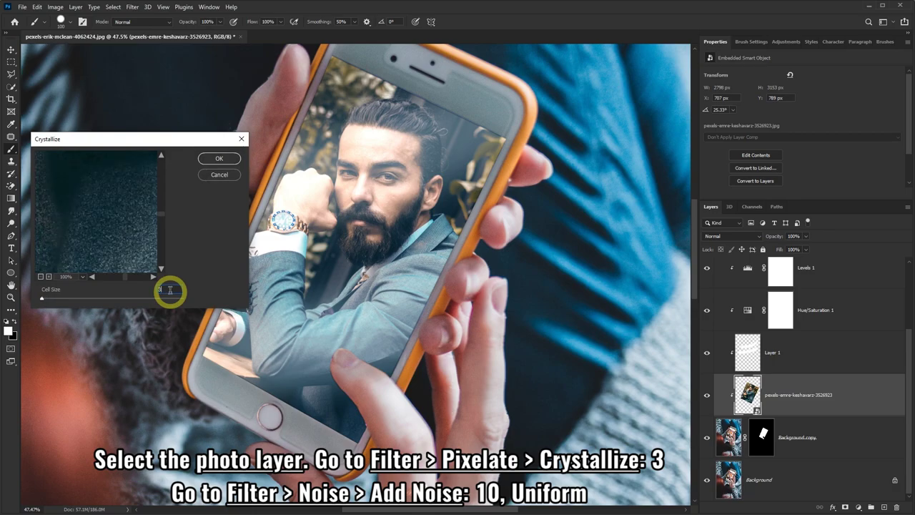
left_click(219, 158)
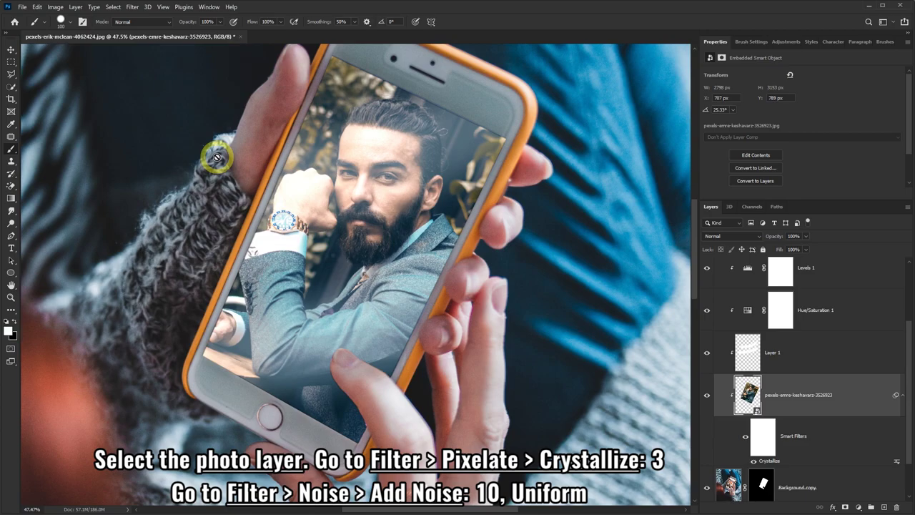
- Apply Add Noise at amount 10%, Uniform, to the man's photo layer
left_click(133, 7)
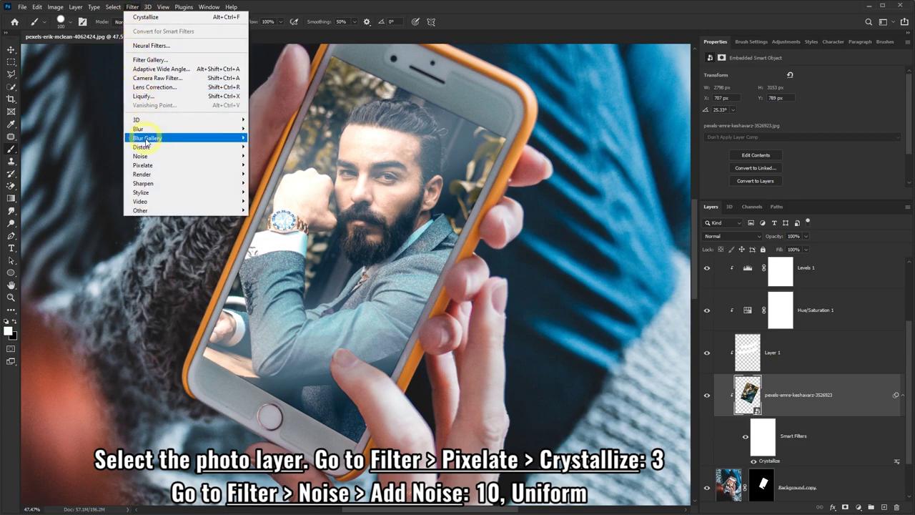
mouse_move(140, 155)
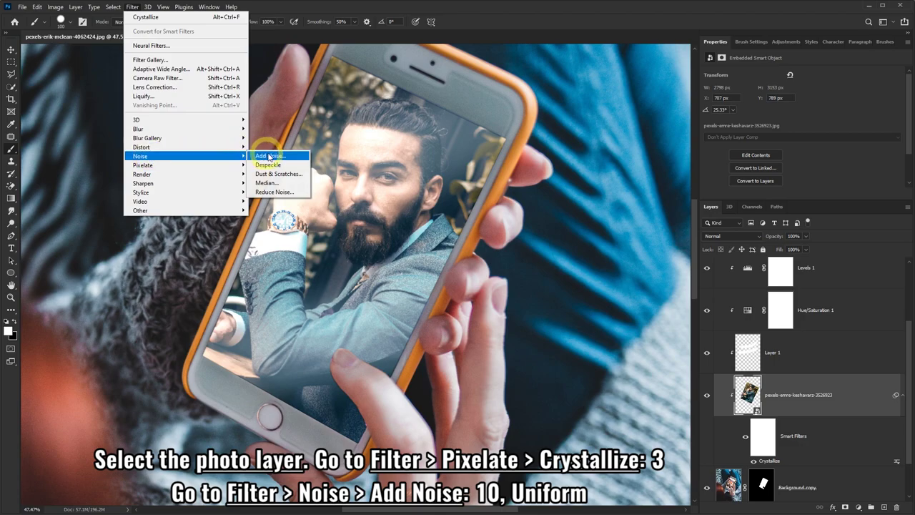
left_click(274, 156)
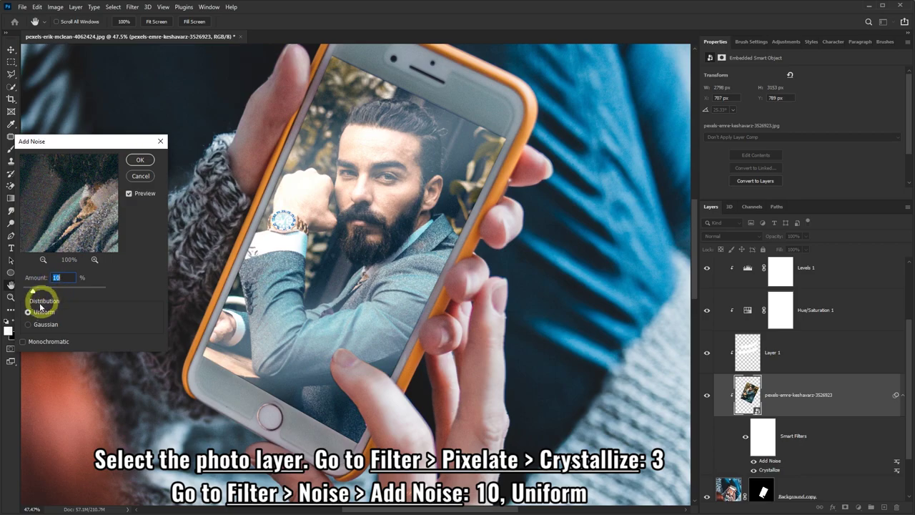
left_click(138, 162)
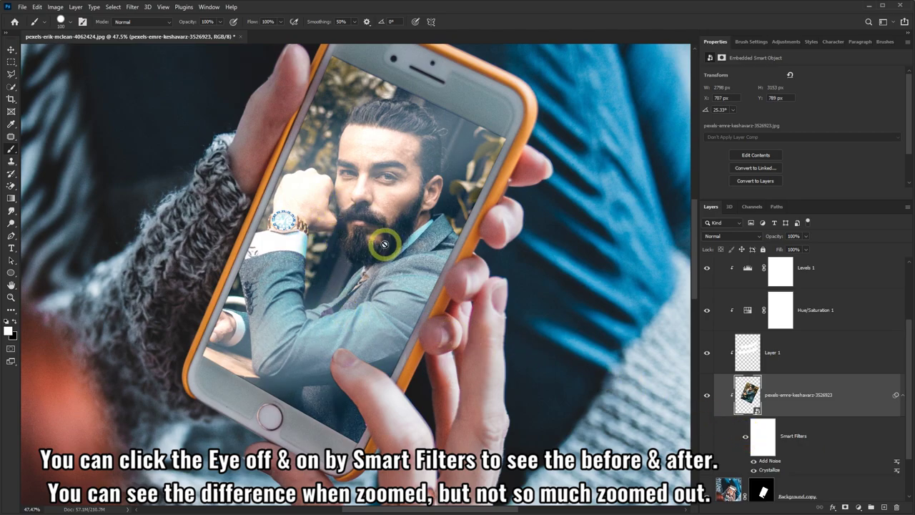
scroll(380, 247, "down", 3)
scroll(380, 246, "down", 2)
scroll(350, 293, "down", 1)
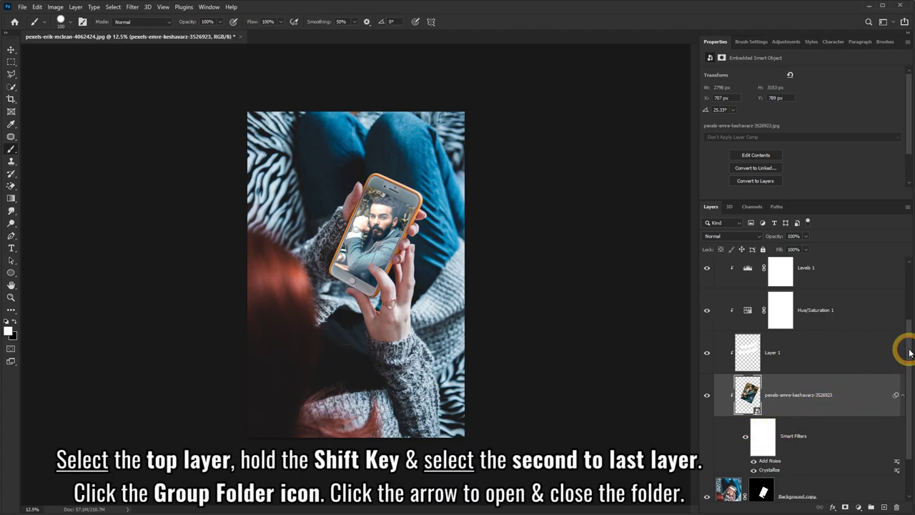
- Select Layer 2 through Background copy and group them into Group 1, checking its contents
left_click_drag(910, 352, 905, 272)
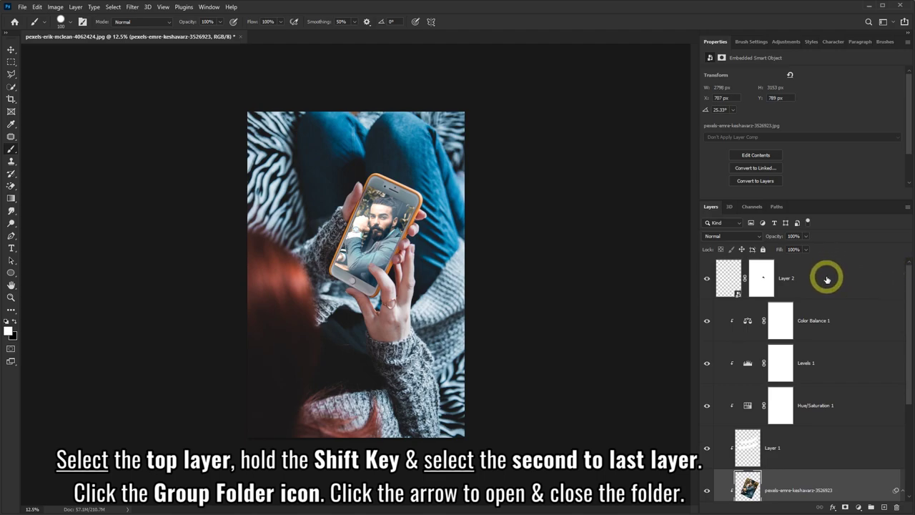
left_click(827, 279)
left_click_drag(907, 280, 905, 377)
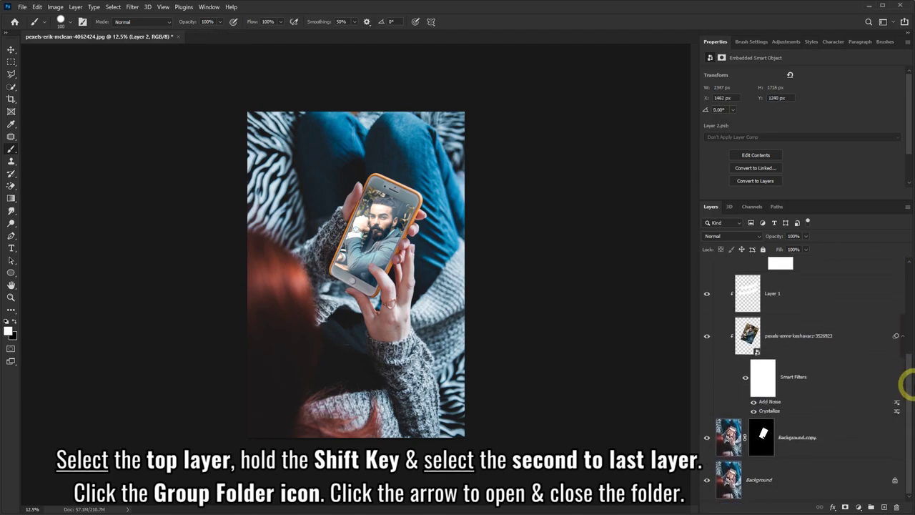
left_click(848, 436, "shift")
mouse_move(907, 394)
left_mouse_down()
mouse_move(910, 306)
mouse_move(905, 422)
left_mouse_up()
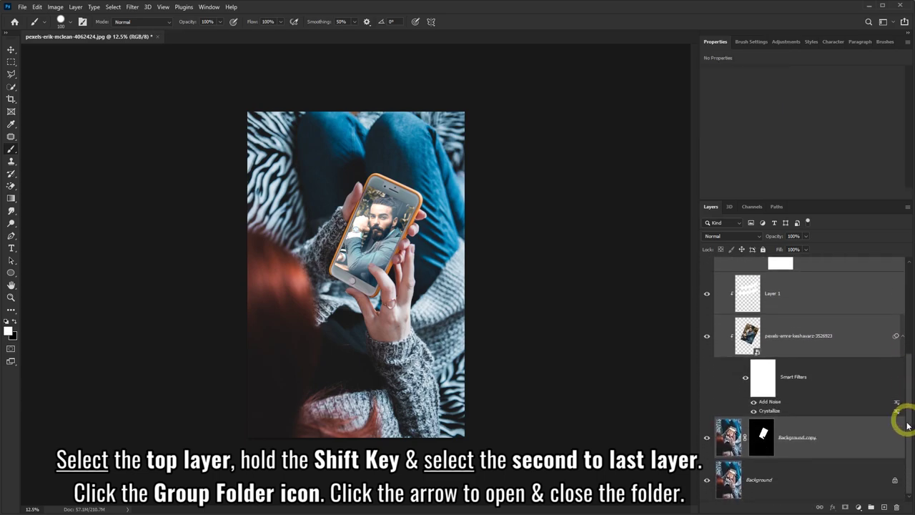
left_click(872, 506)
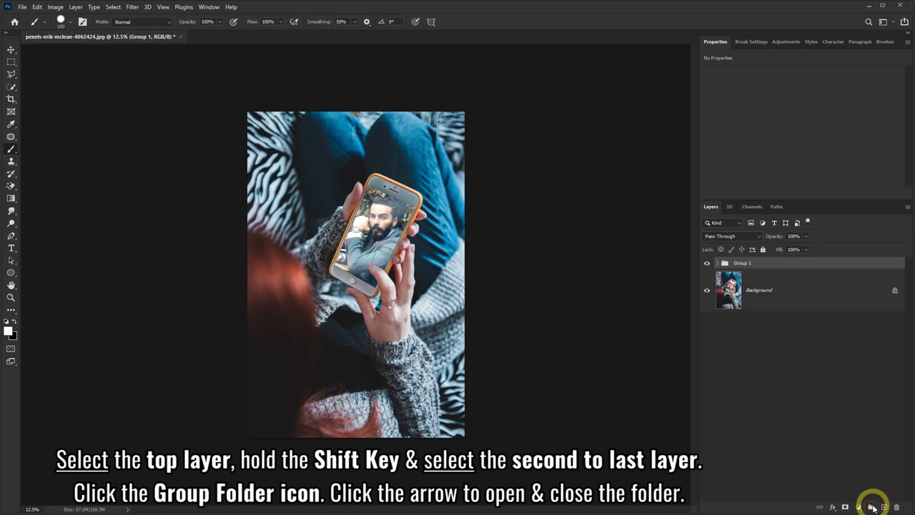
left_click(718, 264)
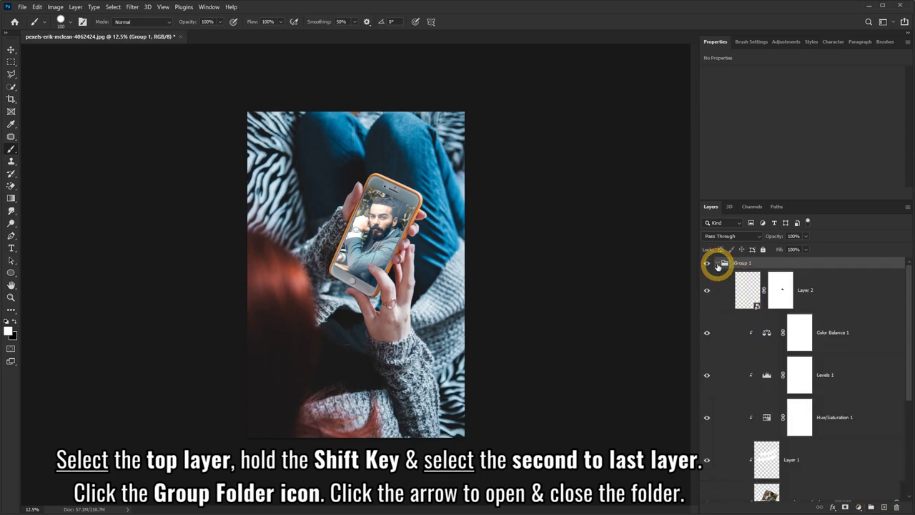
left_click(717, 264)
- Toggle Group 1 off and on twice to compare against the original phone screen
left_click(706, 264)
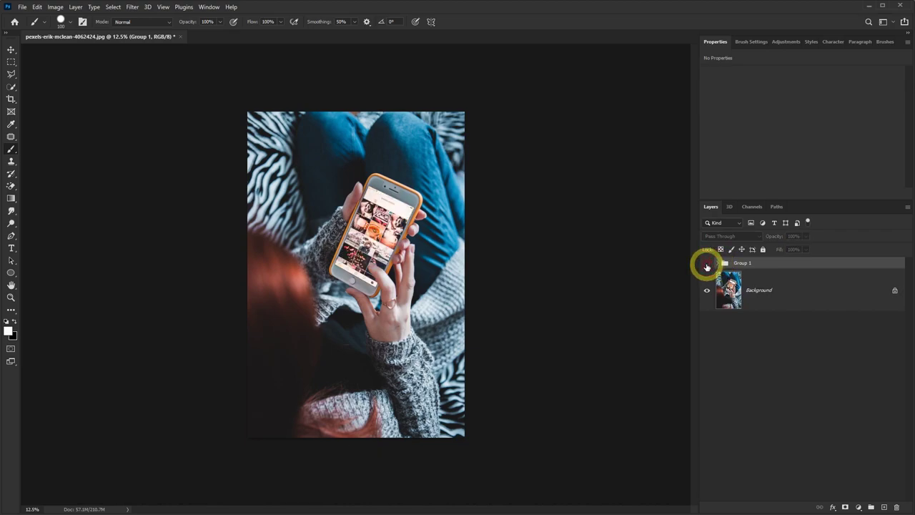
left_click(706, 265)
left_click(707, 265)
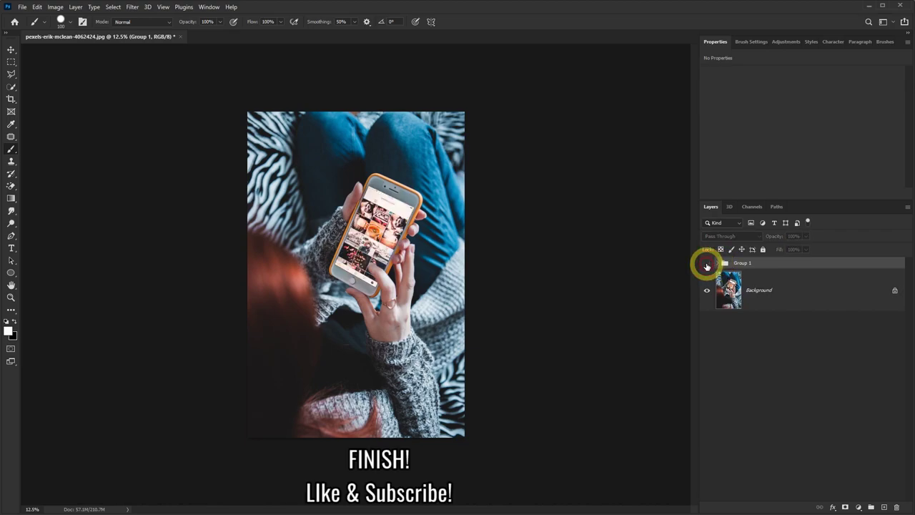
left_click(706, 265)
- Zoom in on the phone and compare again, leaving Group 1 visible
scroll(386, 243, "up", 5)
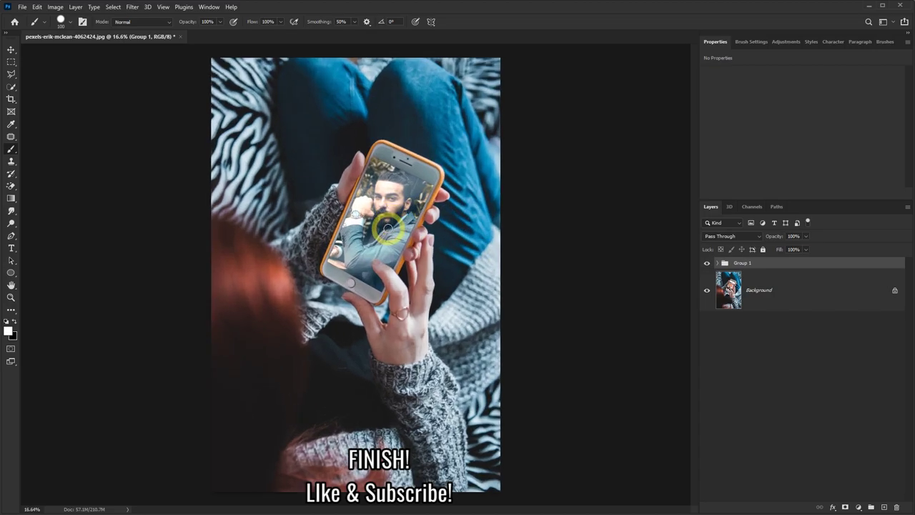
scroll(379, 252, "up", 1)
scroll(358, 225, "up", 1)
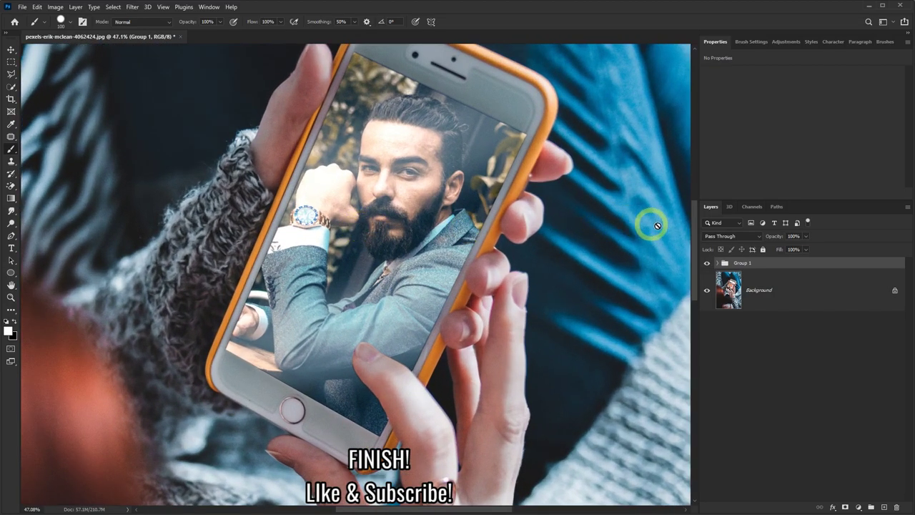
left_click(707, 265)
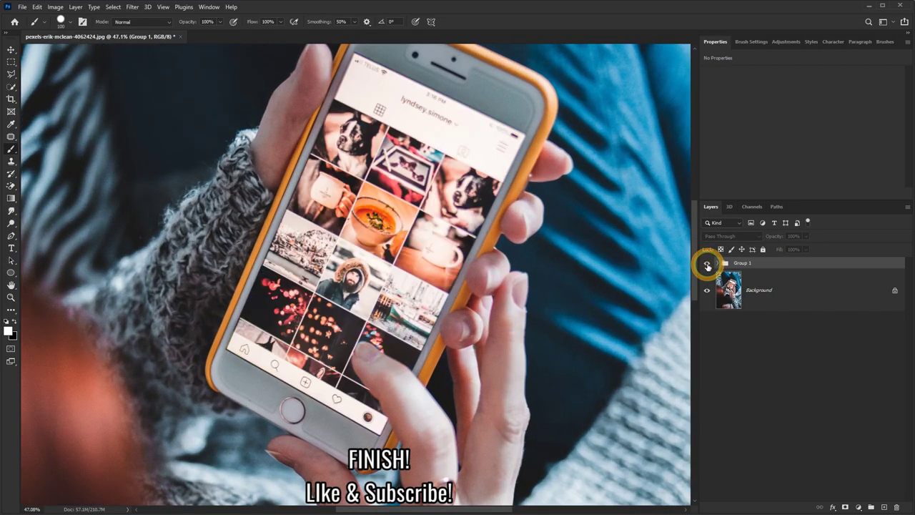
left_click(707, 264)
left_click(707, 264)
left_click(707, 265)
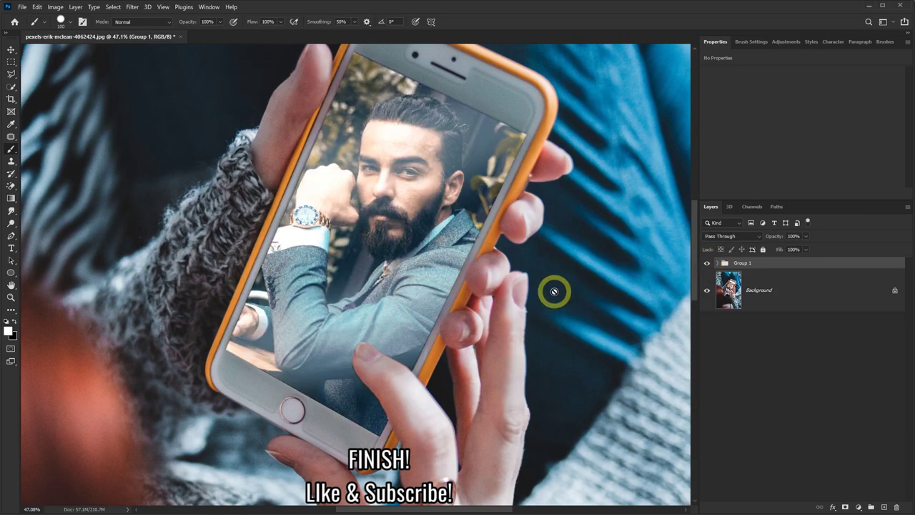